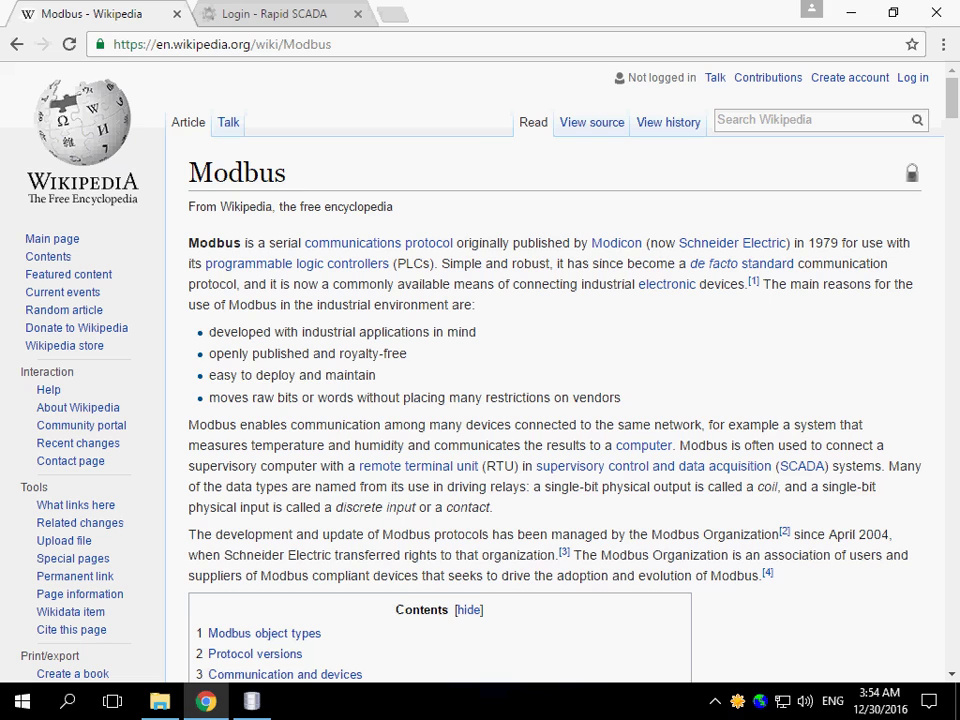
Finish reading Wikipedia's Modbus article before switching to SCADA-Administrator
mouse_move(251, 701)
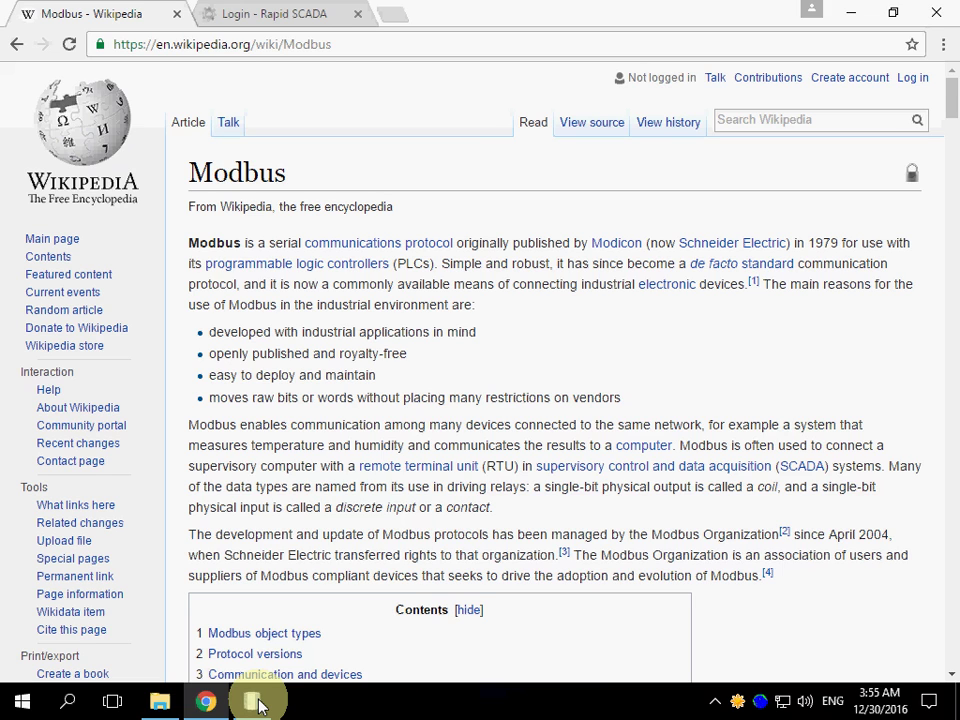
In SCADA-Administrator, view the Communication lines table with the Modbus line, then the five-device Devices table
left_click(256, 703)
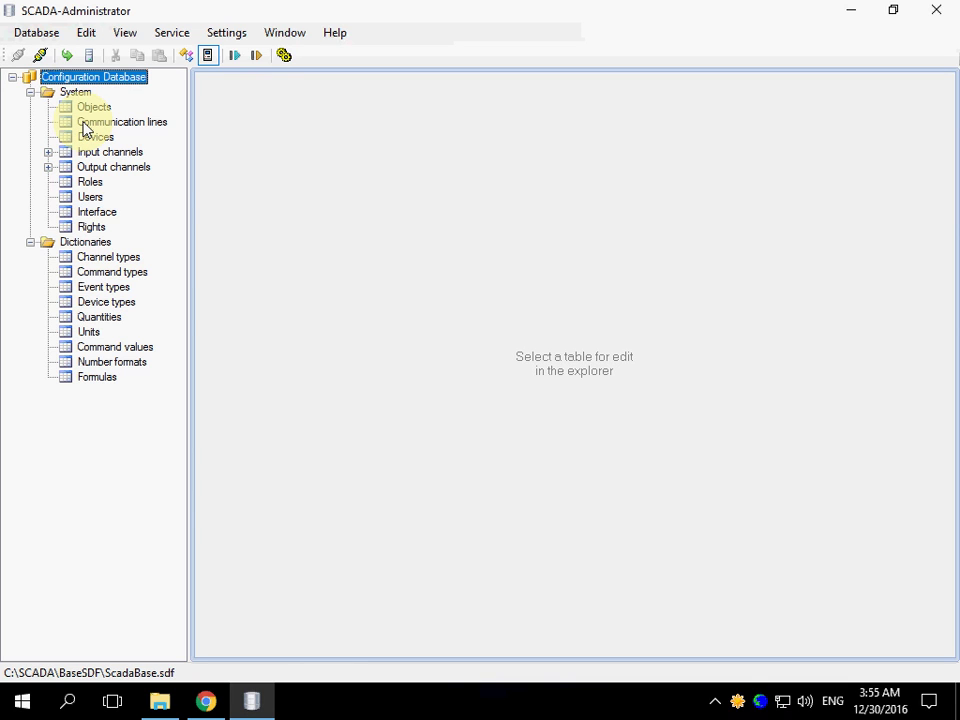
left_click(84, 126)
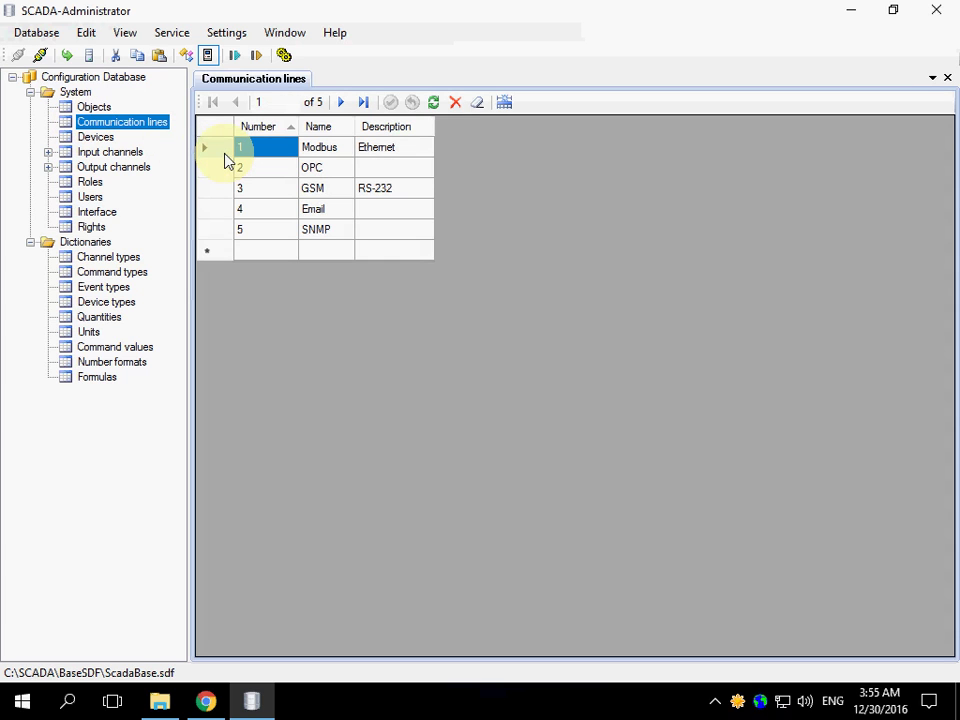
left_click(332, 152)
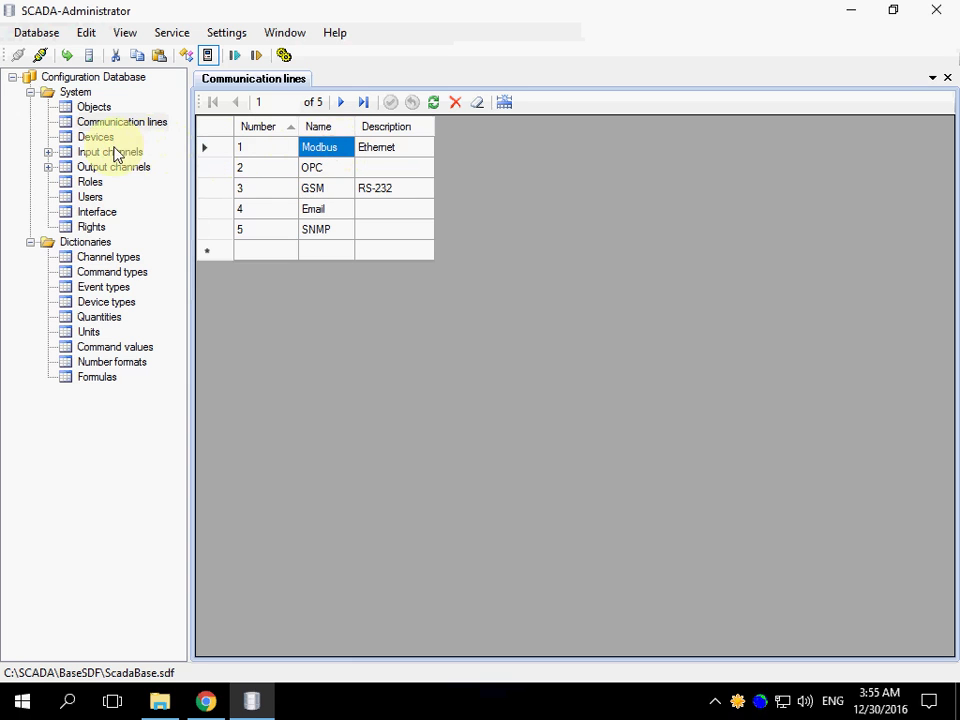
left_click(96, 139)
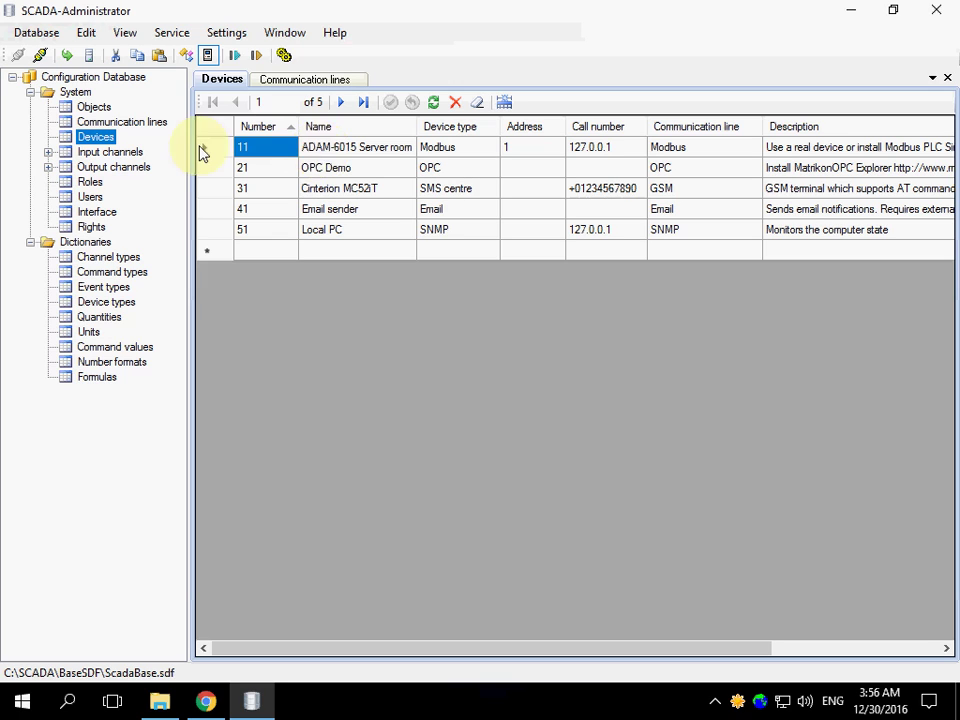
Show ADAM-6015 Server room's 29 input channels, then its 14 reset-command output channels
left_click(48, 152)
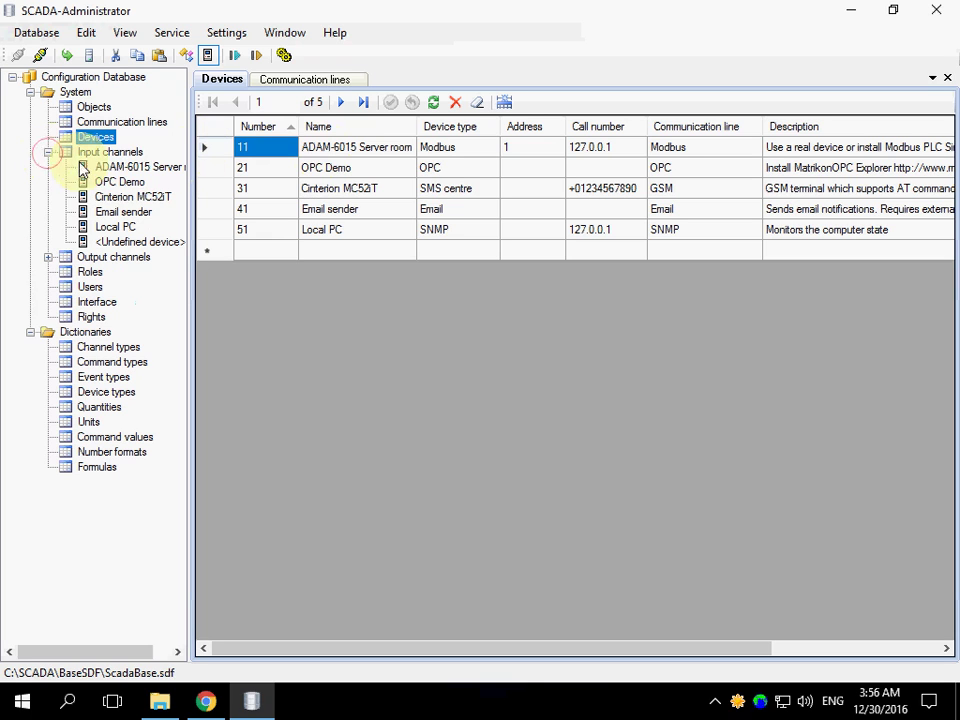
left_click(123, 172)
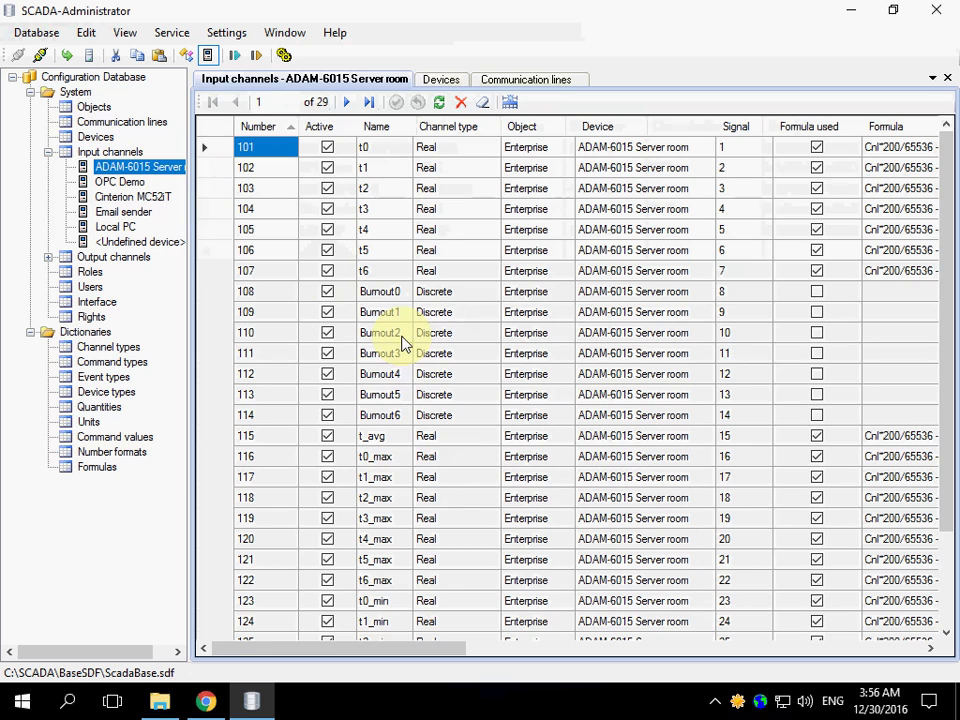
left_click(48, 258)
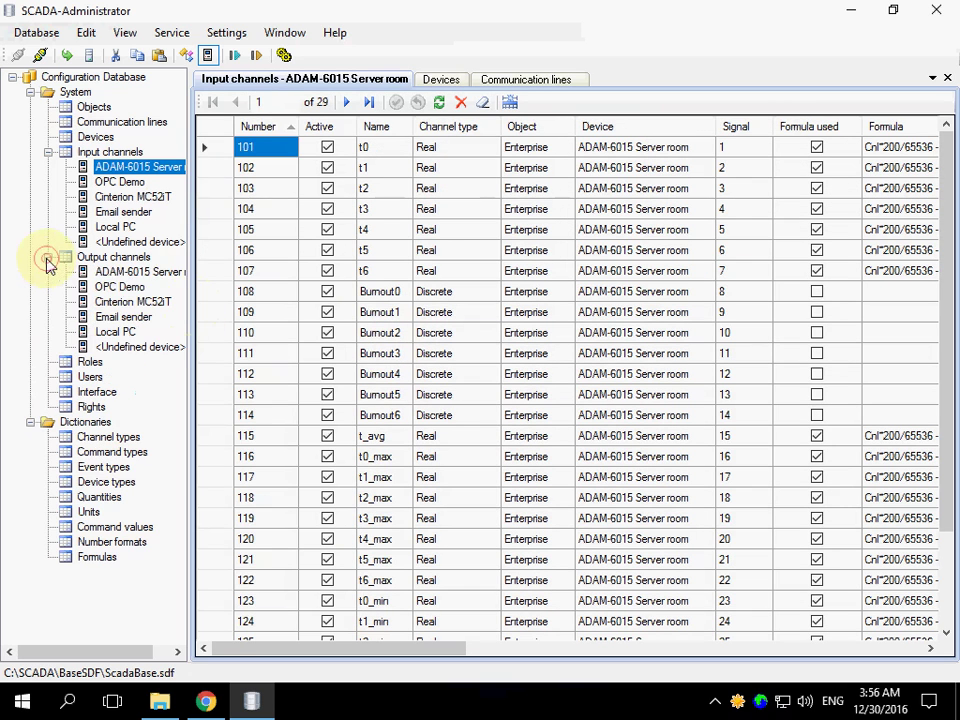
left_click(124, 273)
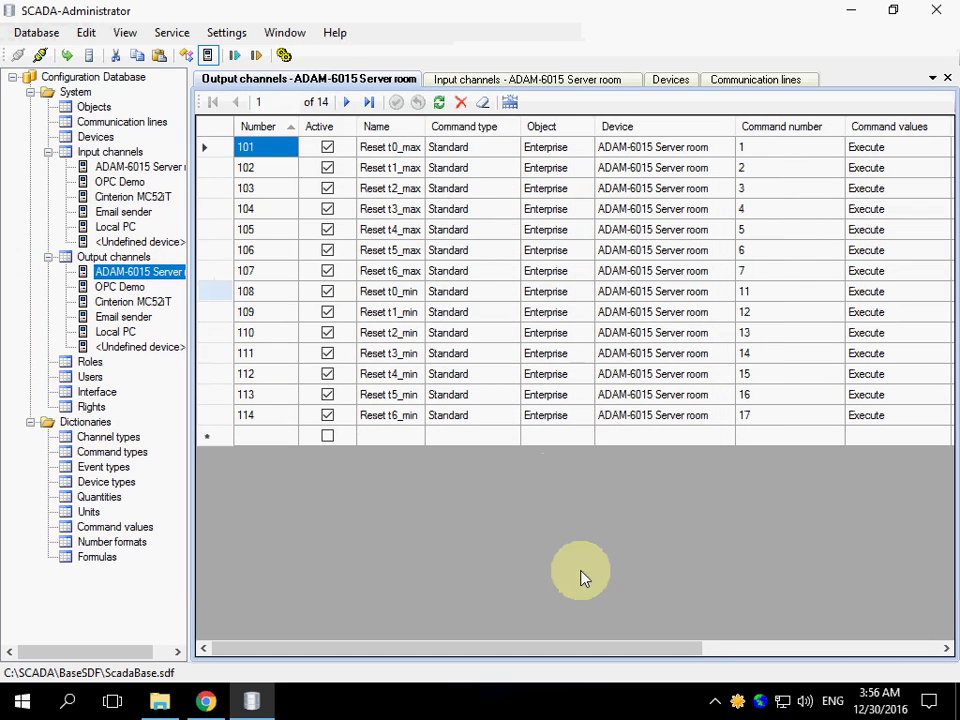
Open SCADA-Communicator and confirm Line 1 'Modbus' uses a TCP client channel
double_click(735, 700)
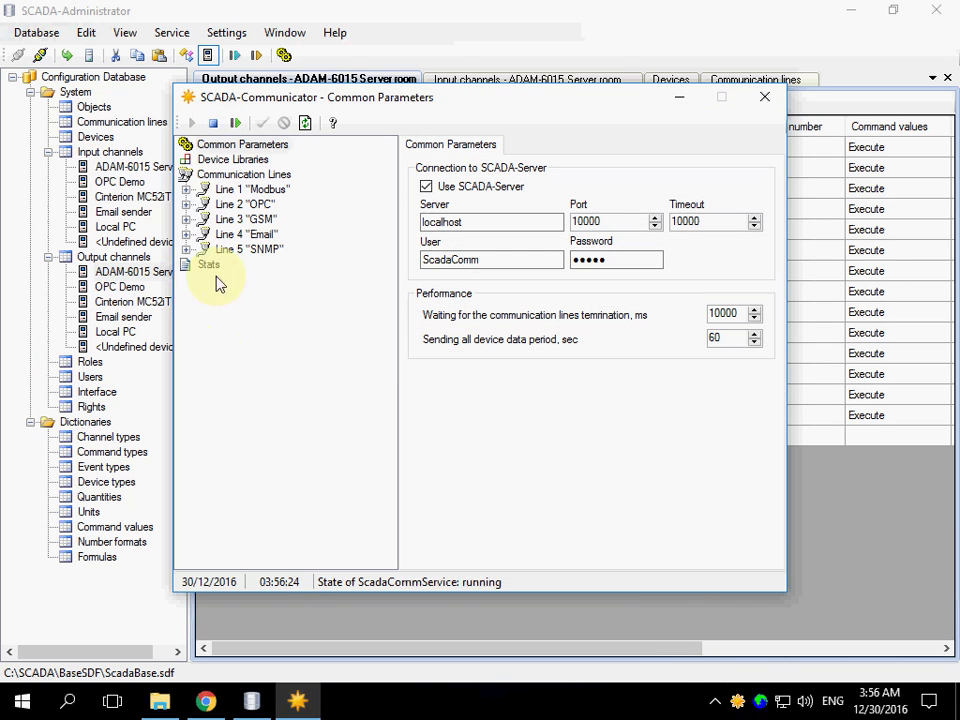
left_click(186, 190)
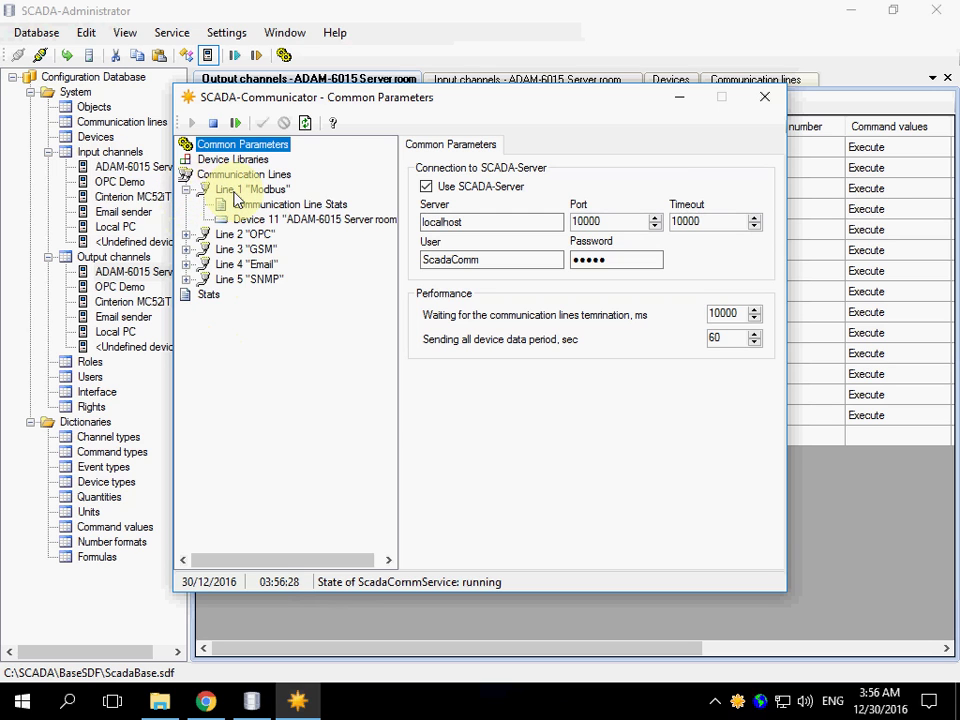
left_click(235, 195)
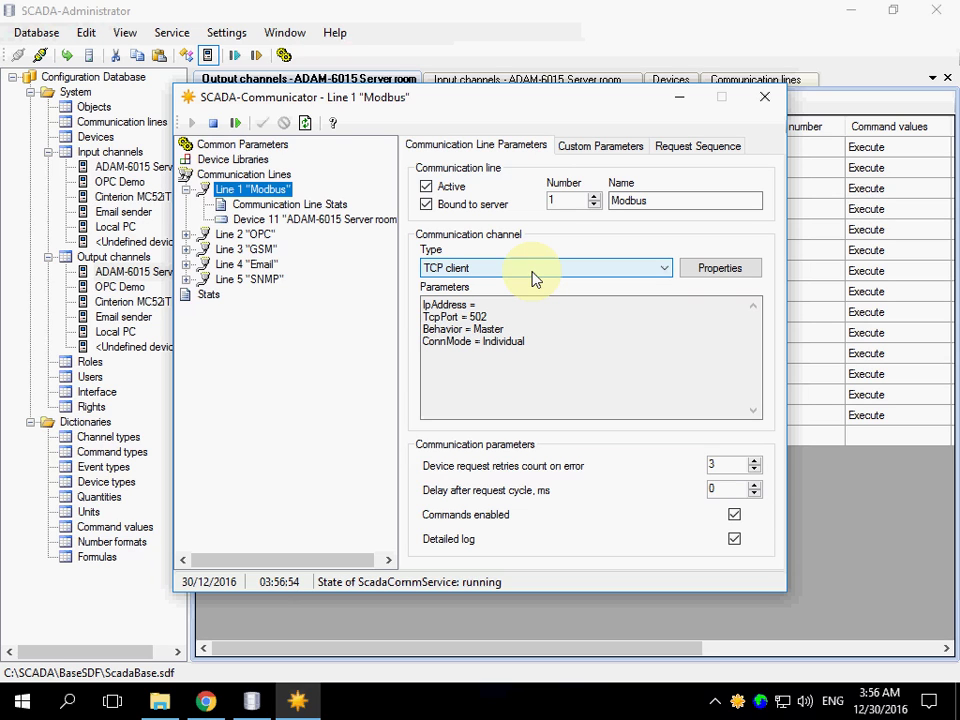
left_click(532, 268)
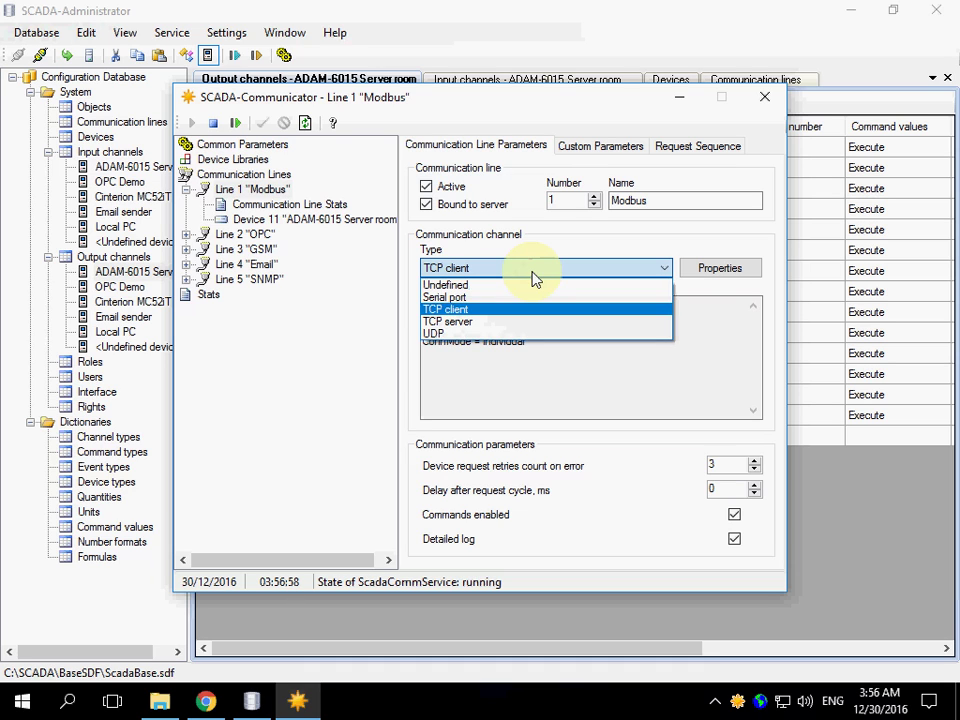
left_click(532, 271)
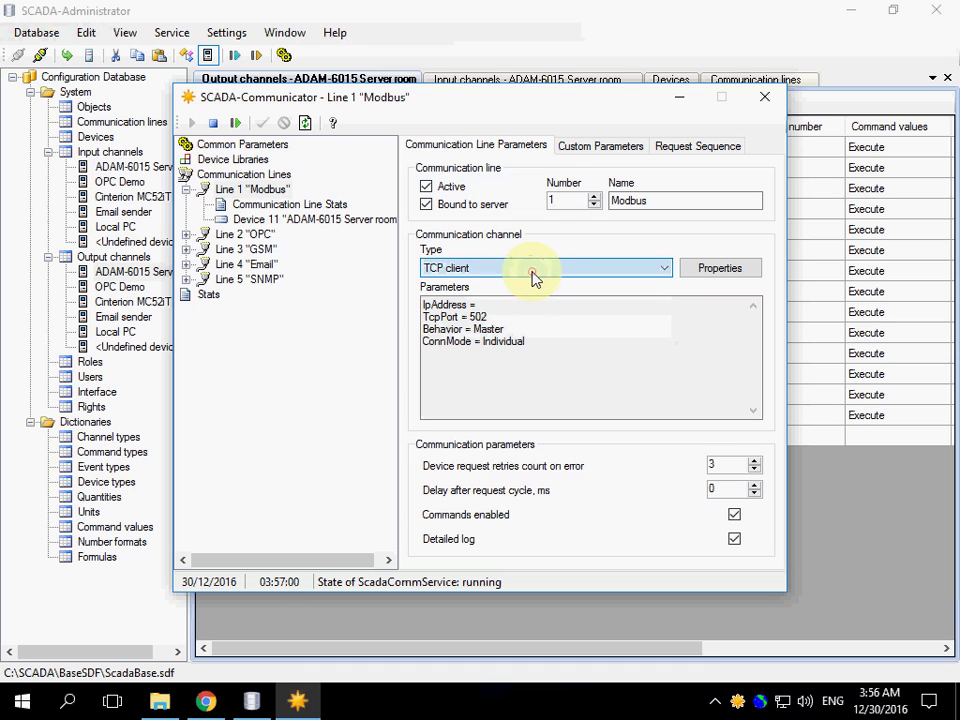
Show Line 1's stats and Device 11 ADAM-6015 Server room data, still in error state
left_click(251, 207)
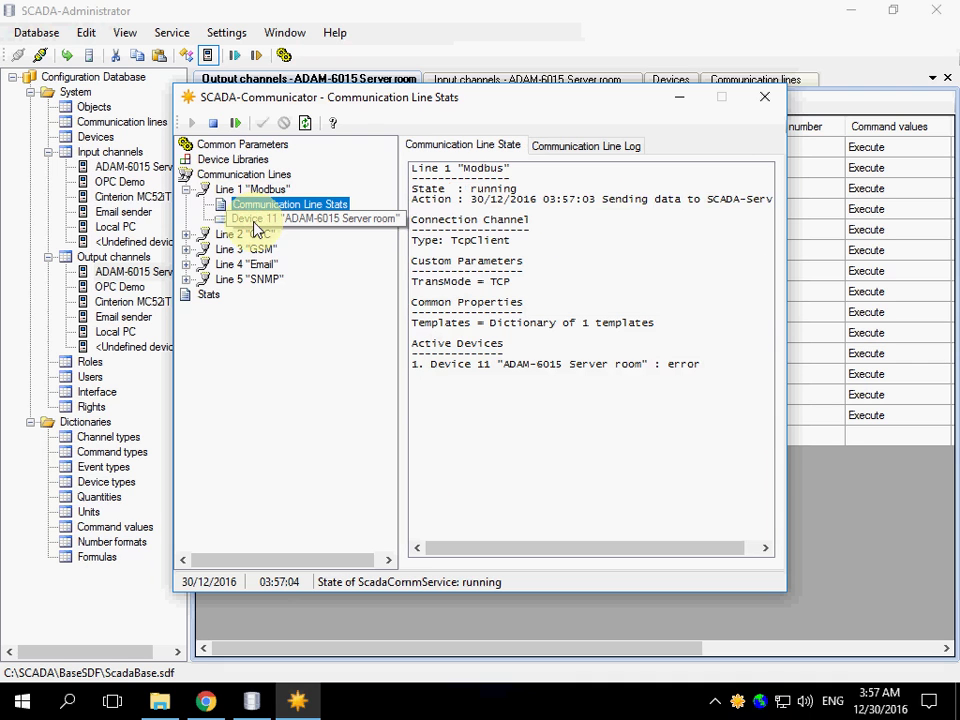
left_click(254, 222)
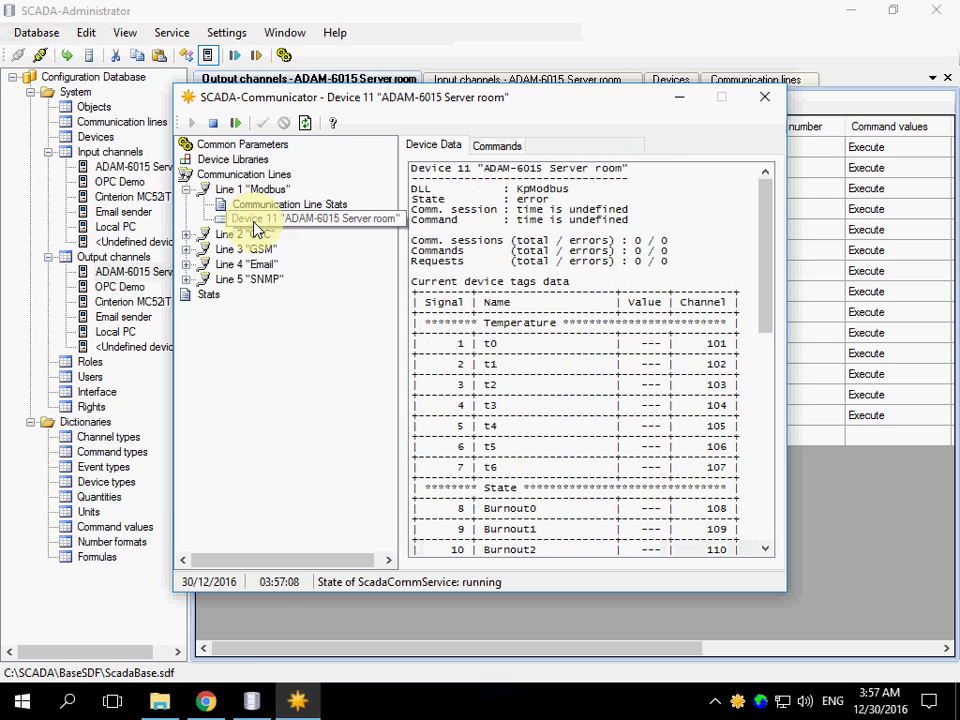
left_click(254, 224)
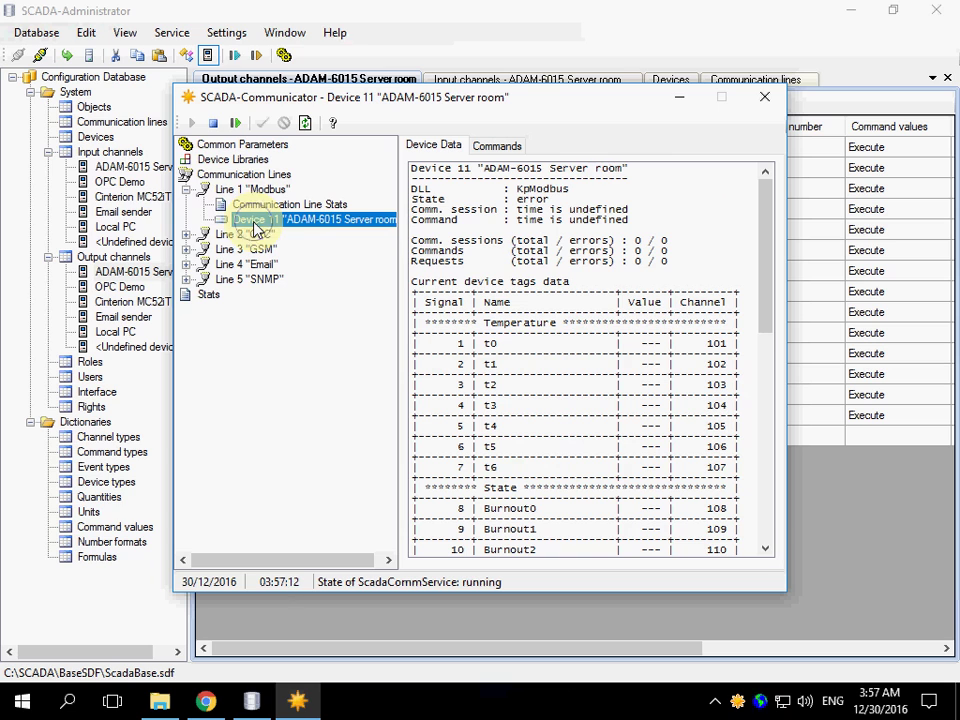
Keep Device 11 on Modbus TCP and edit its KpModbus_Adam6015.xml template
right_click(256, 224)
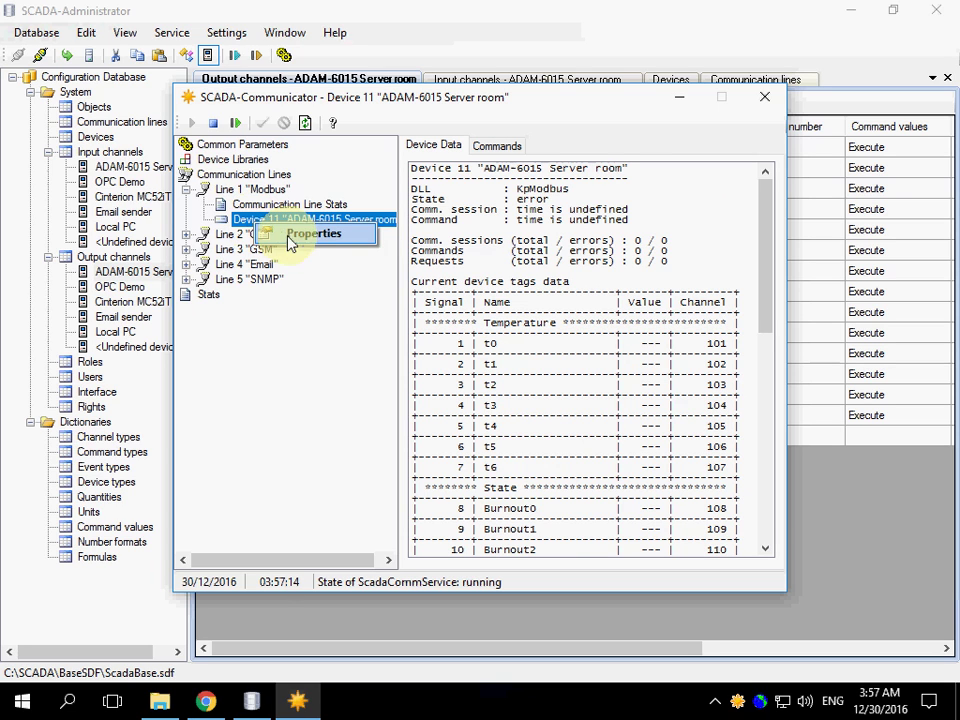
left_click(294, 236)
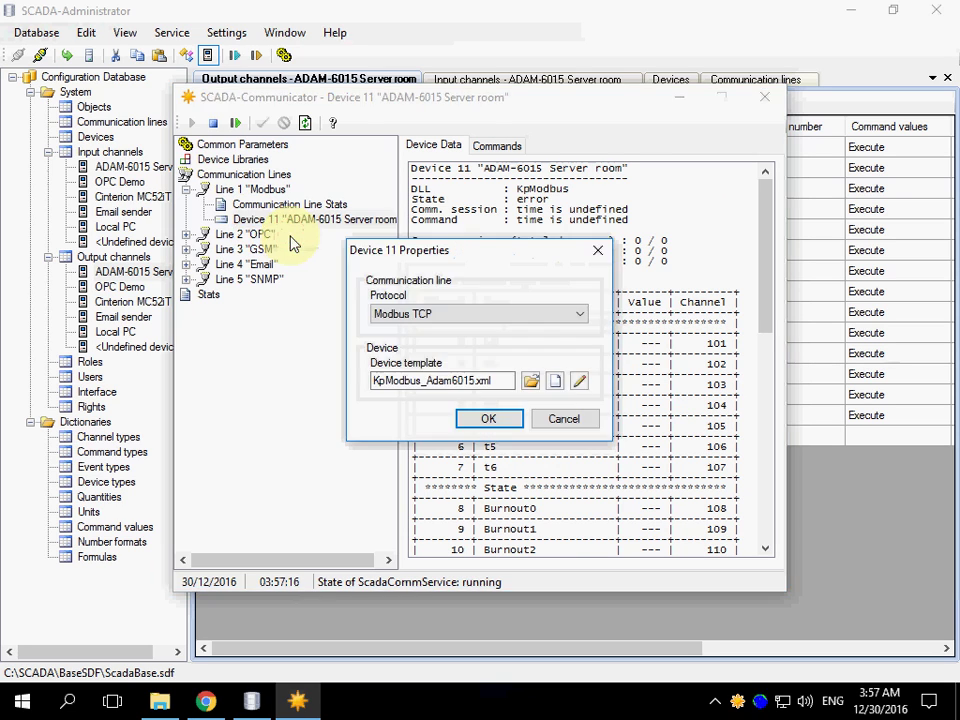
left_click(584, 318)
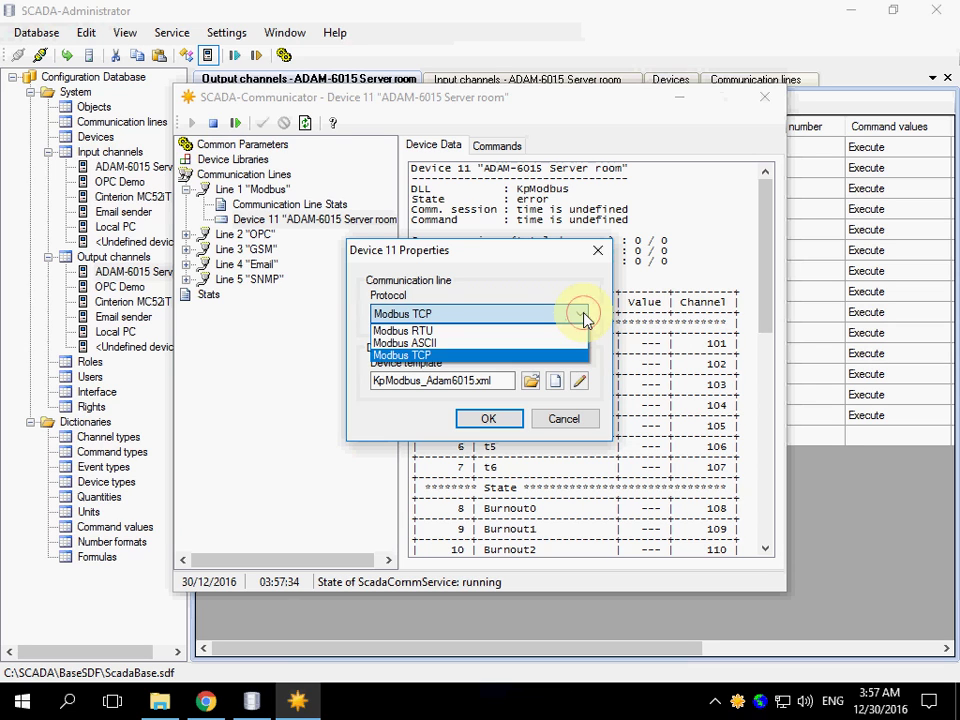
left_click(584, 317)
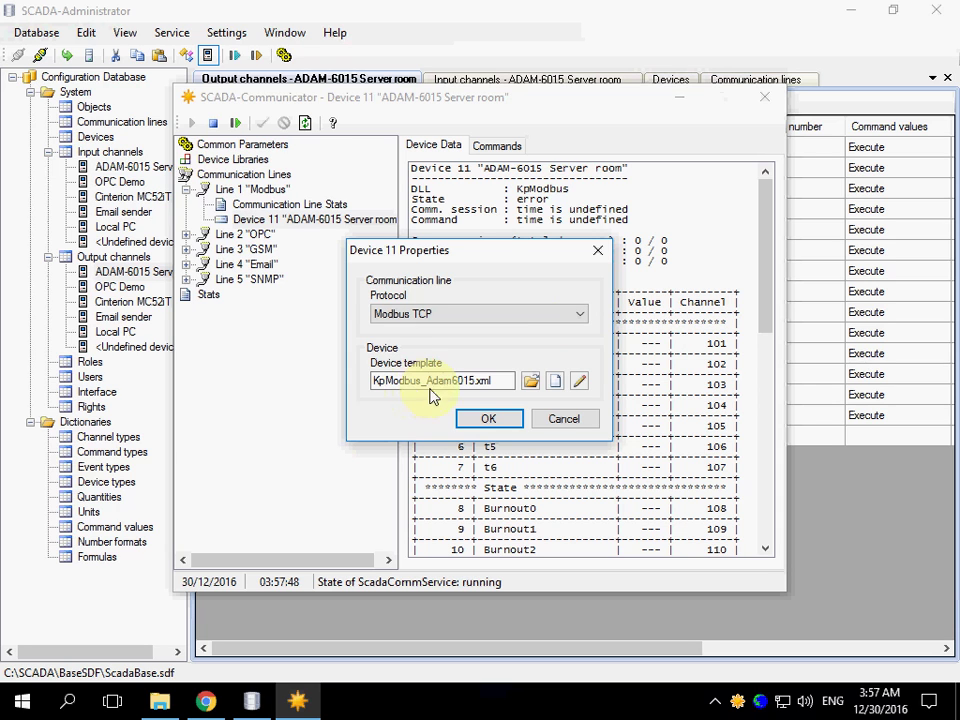
left_click(582, 384)
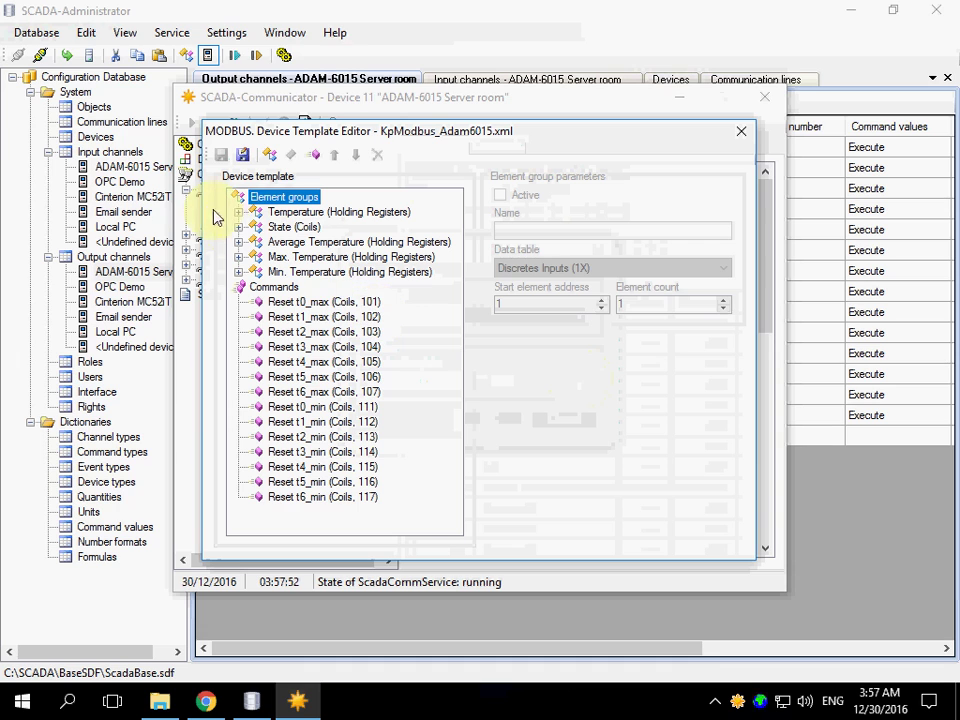
Review the Temperature holding-register group (t0–t6), then close the template editor and Device 11 properties
left_click(238, 213)
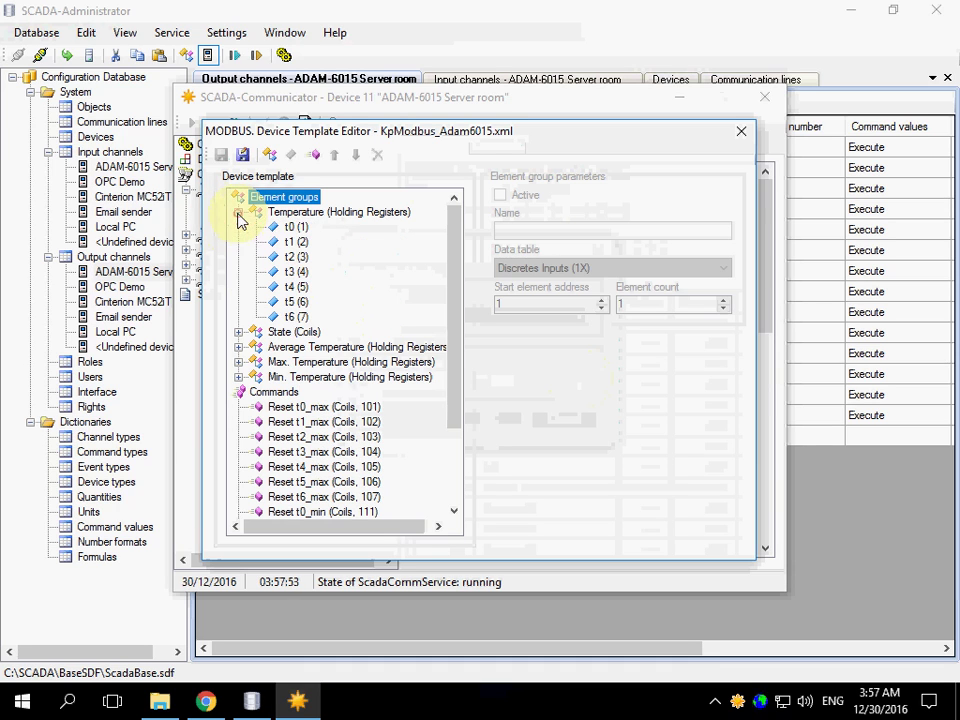
left_click(290, 214)
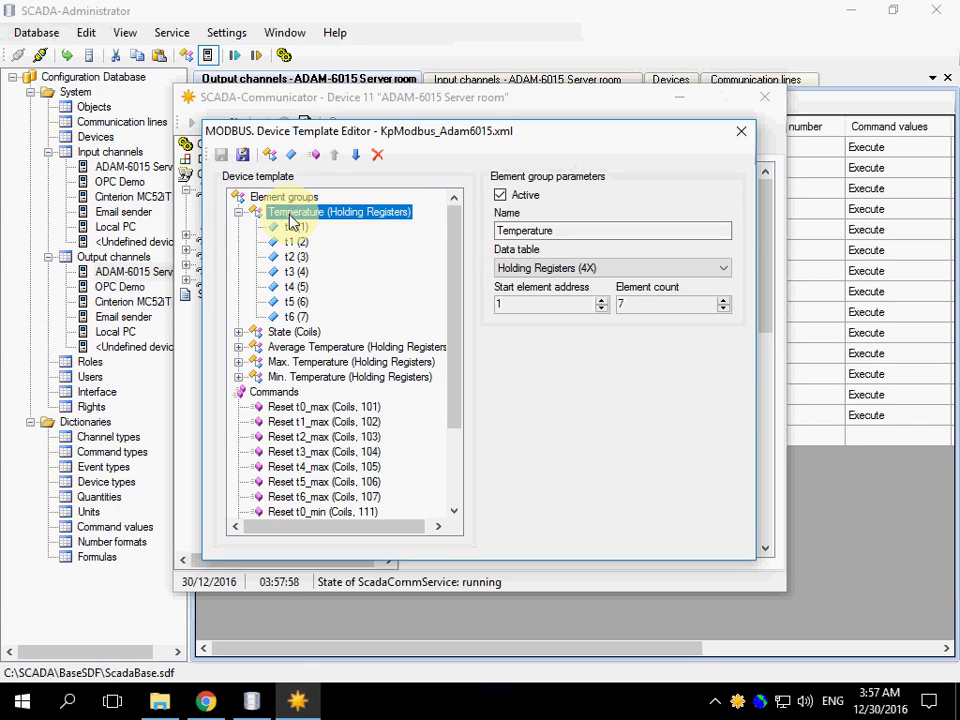
left_click(741, 131)
left_click(600, 253)
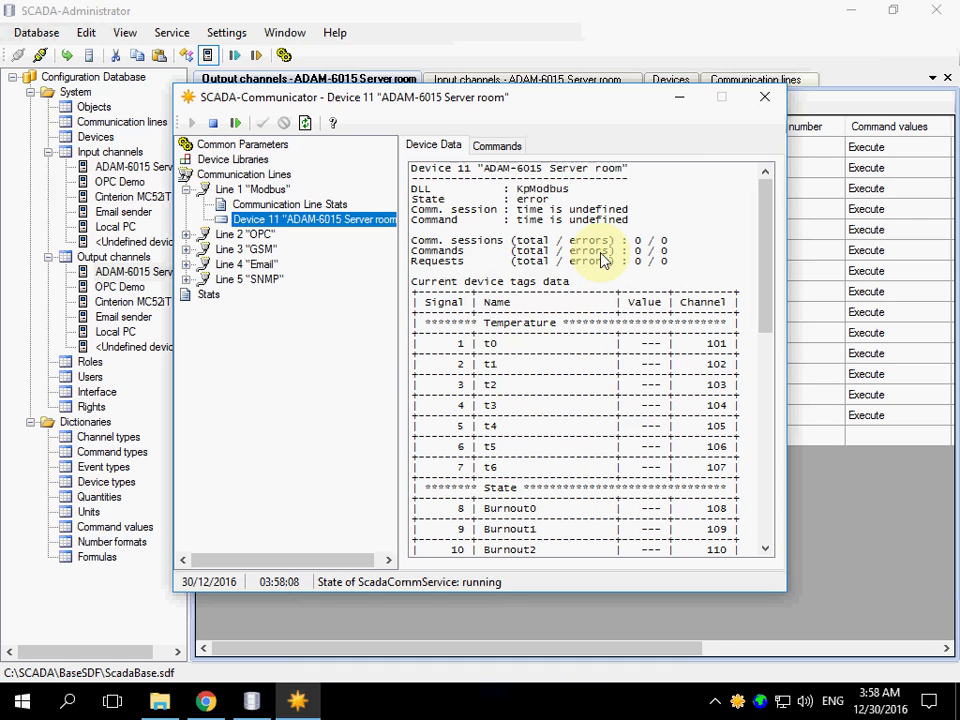
Browse to C:\Program Files (x86)\EmbeddedIntelligence\Mod_RSsim and launch mod_RSsim
left_click(156, 702)
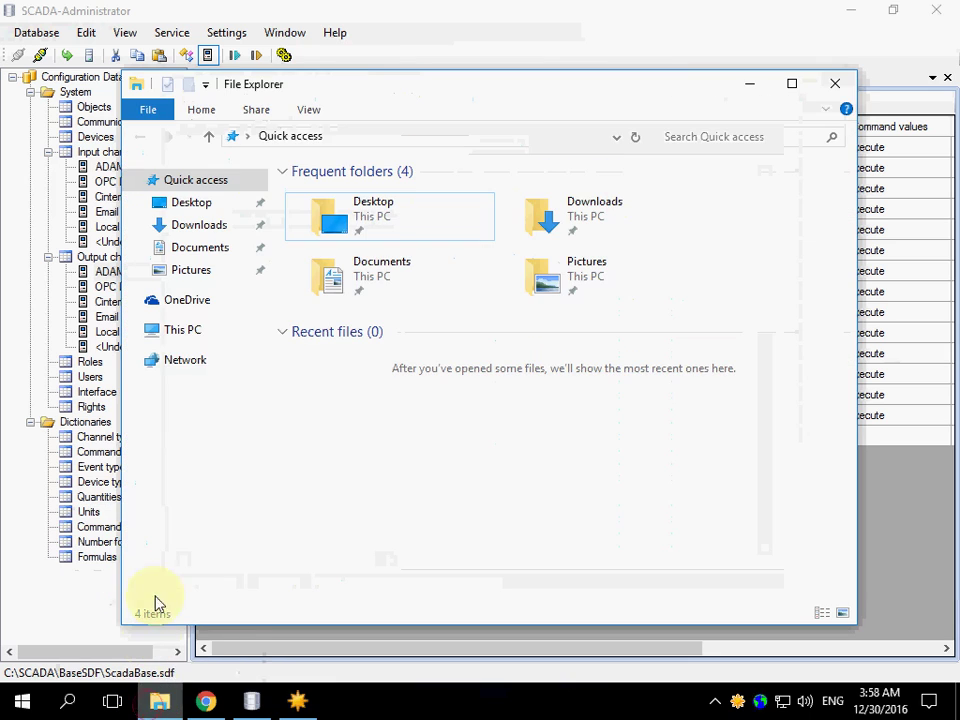
left_click(177, 333)
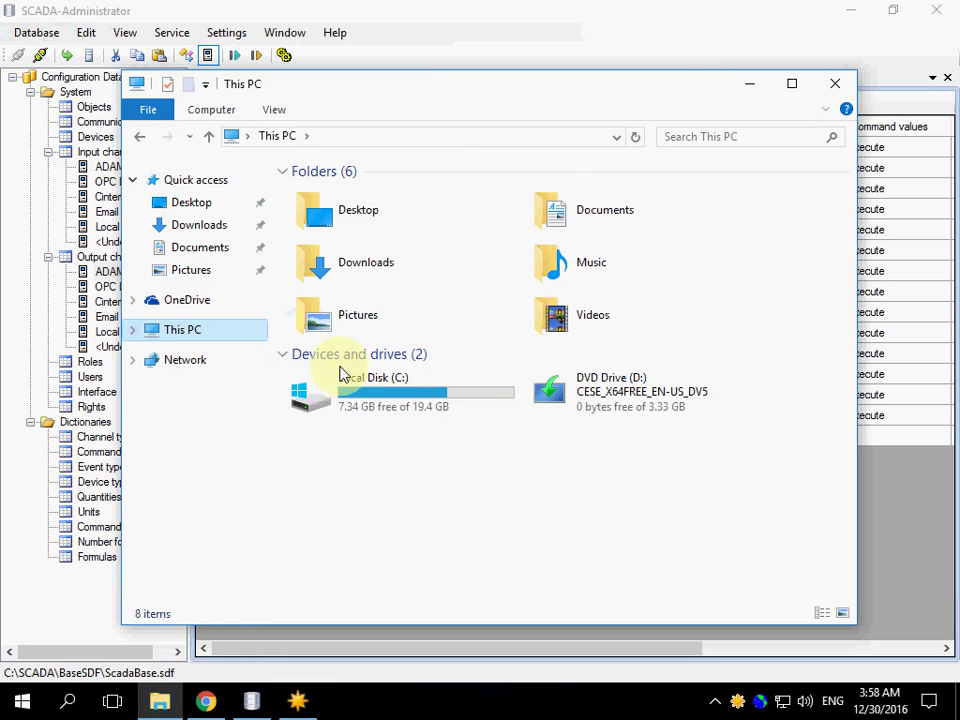
left_click(355, 387)
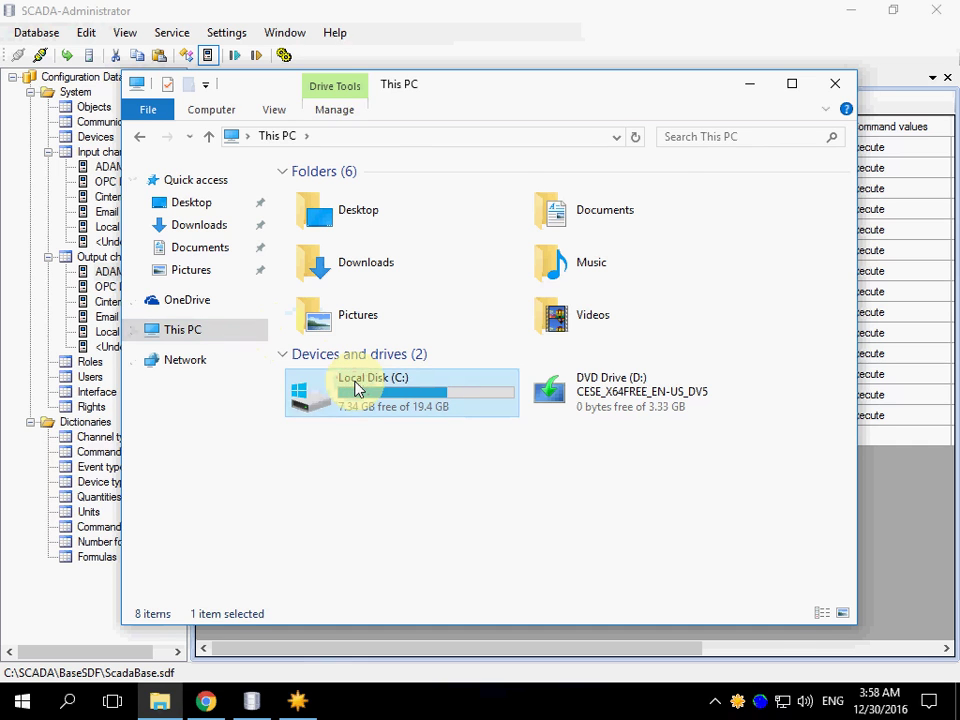
double_click(355, 388)
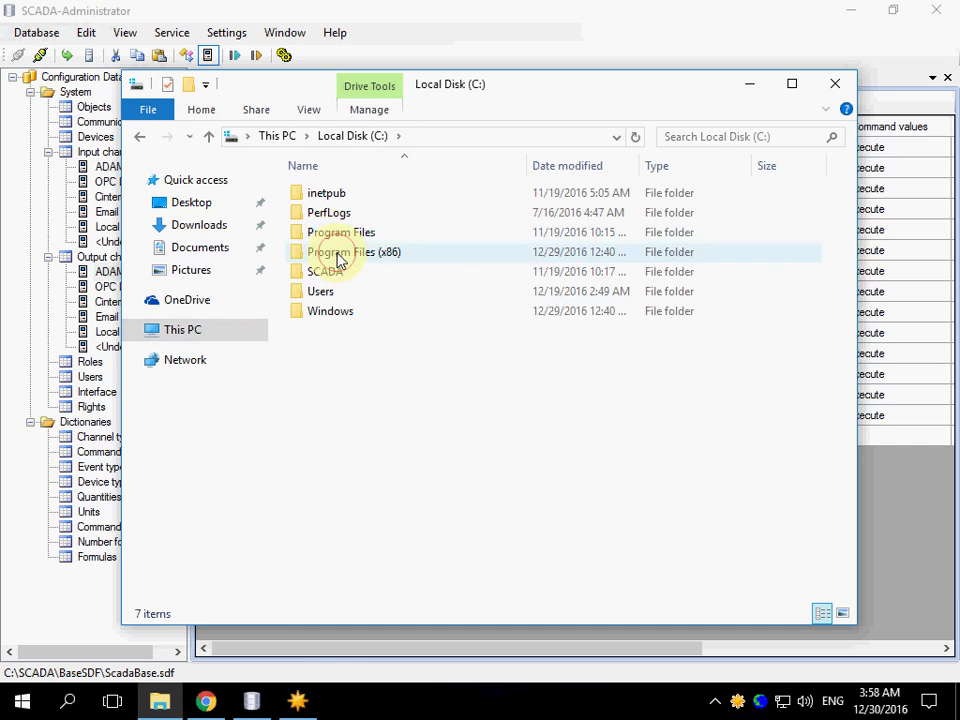
double_click(339, 253)
double_click(336, 214)
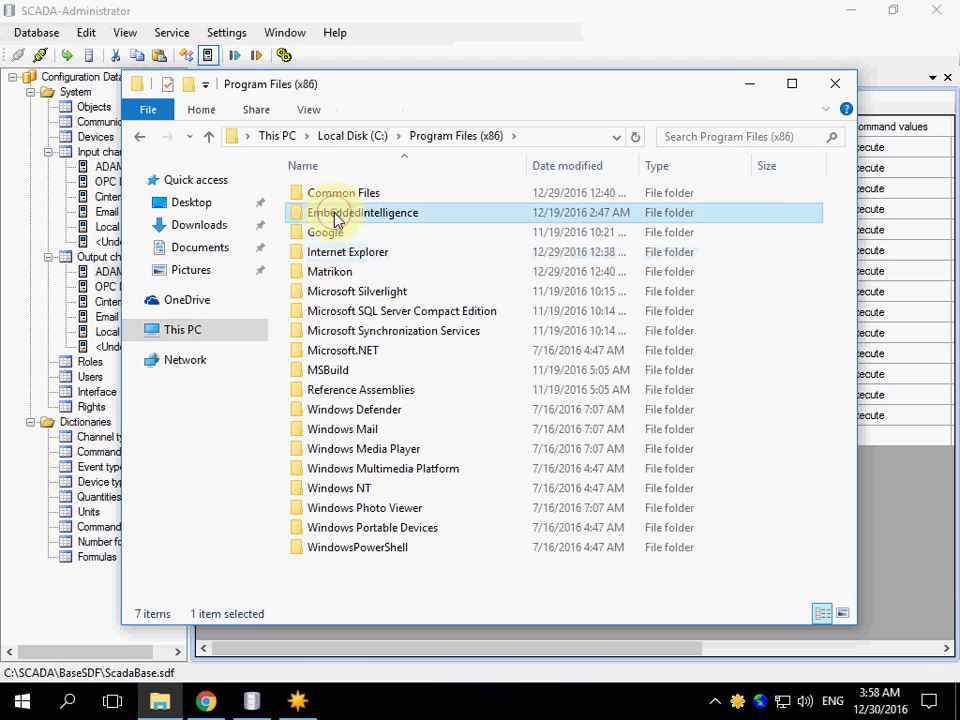
double_click(335, 200)
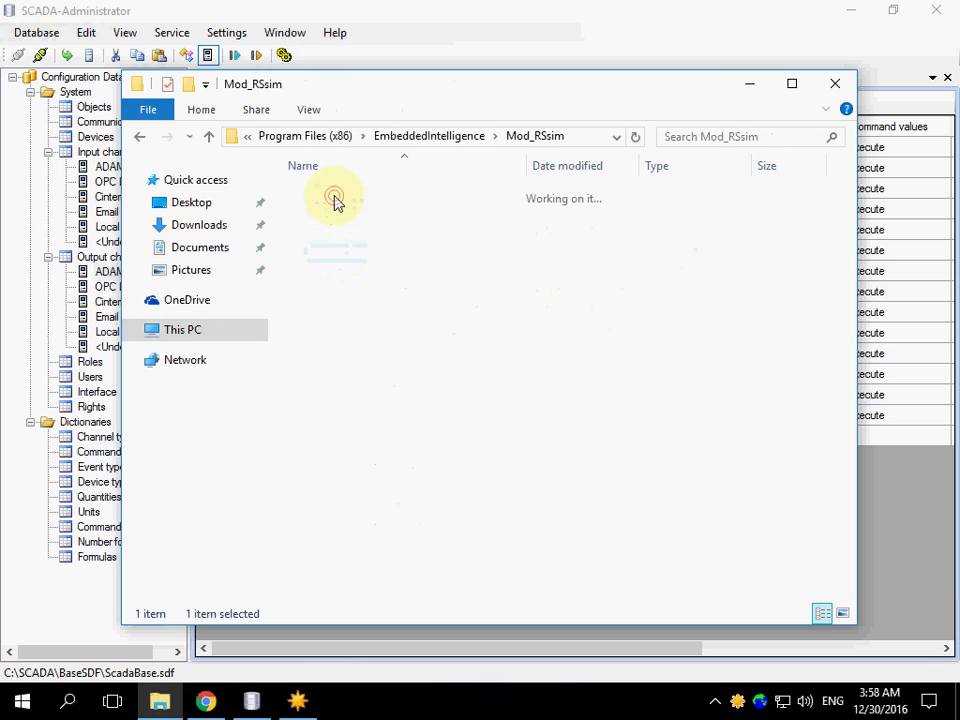
left_click(340, 214)
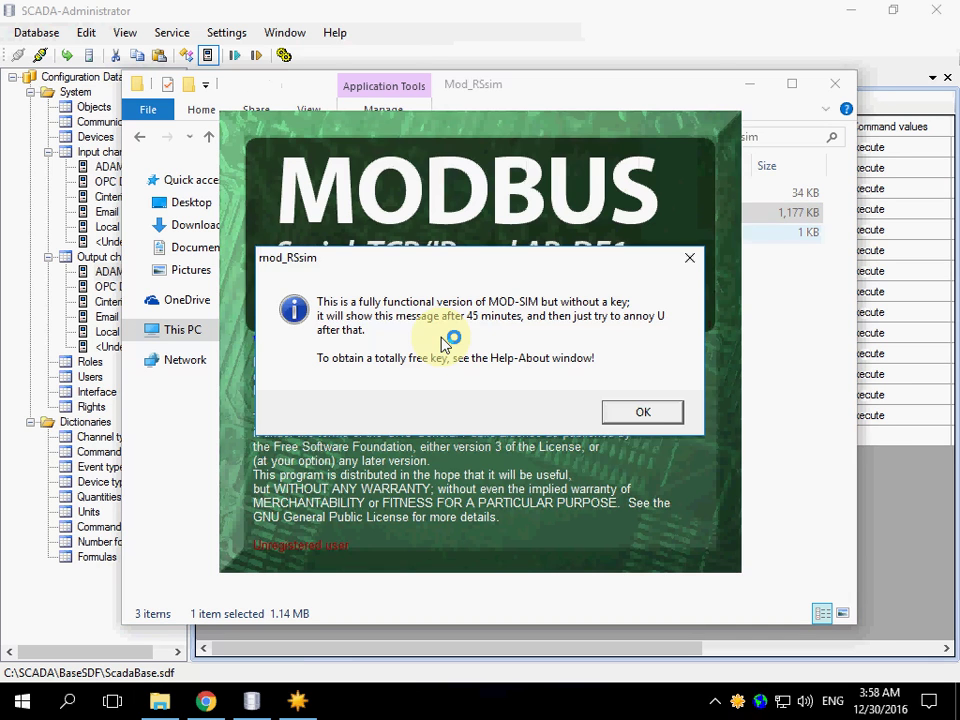
Dismiss the unregistered-version notice and enter 20000 into holding register 40001
left_click(630, 410)
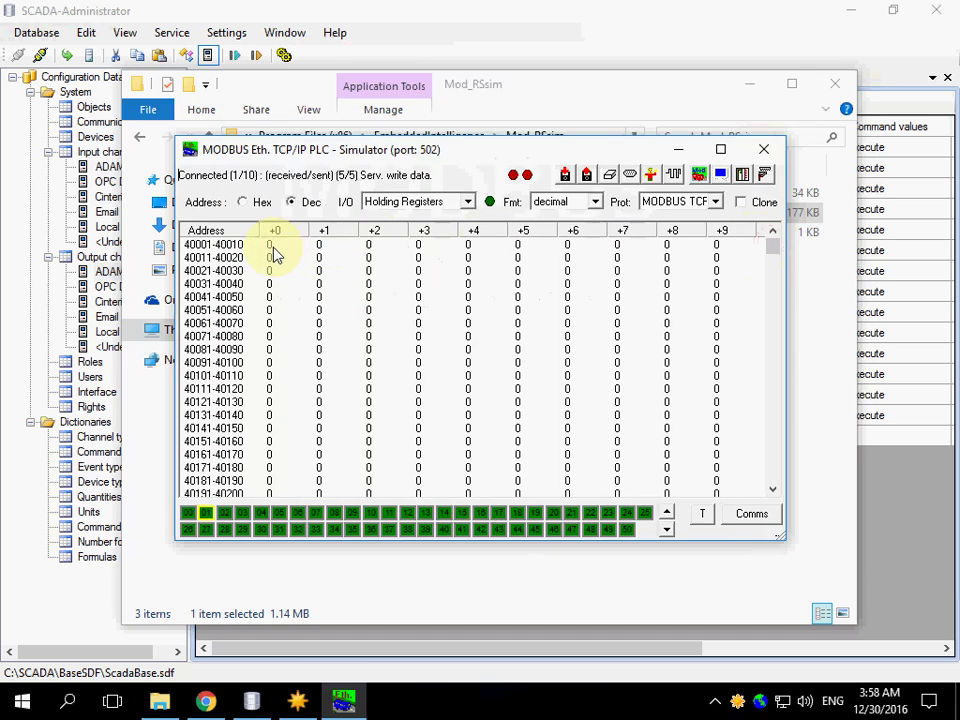
double_click(270, 245)
type("20")
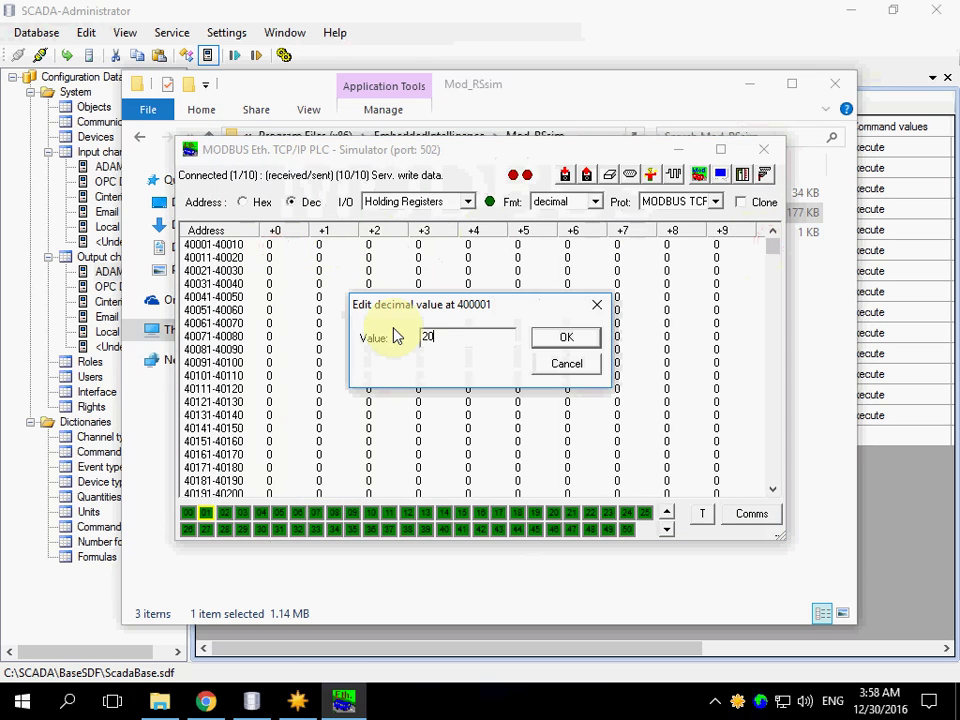
type("000")
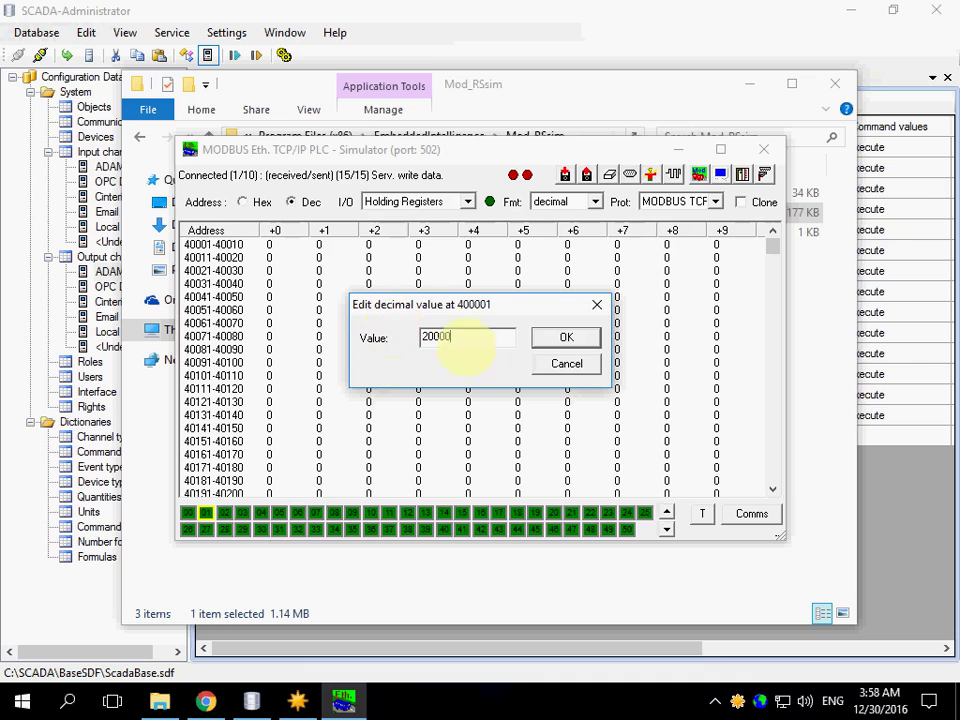
left_click(563, 340)
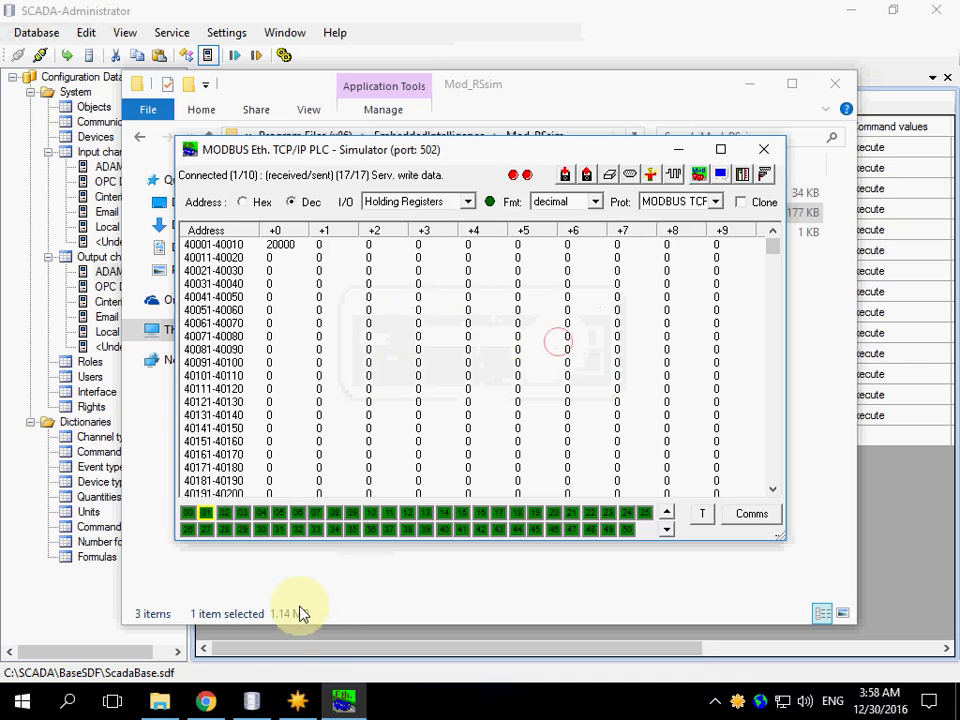
Check in SCADA-Communicator that Device 11 is normal and tag t0 reads 20000
left_click(298, 700)
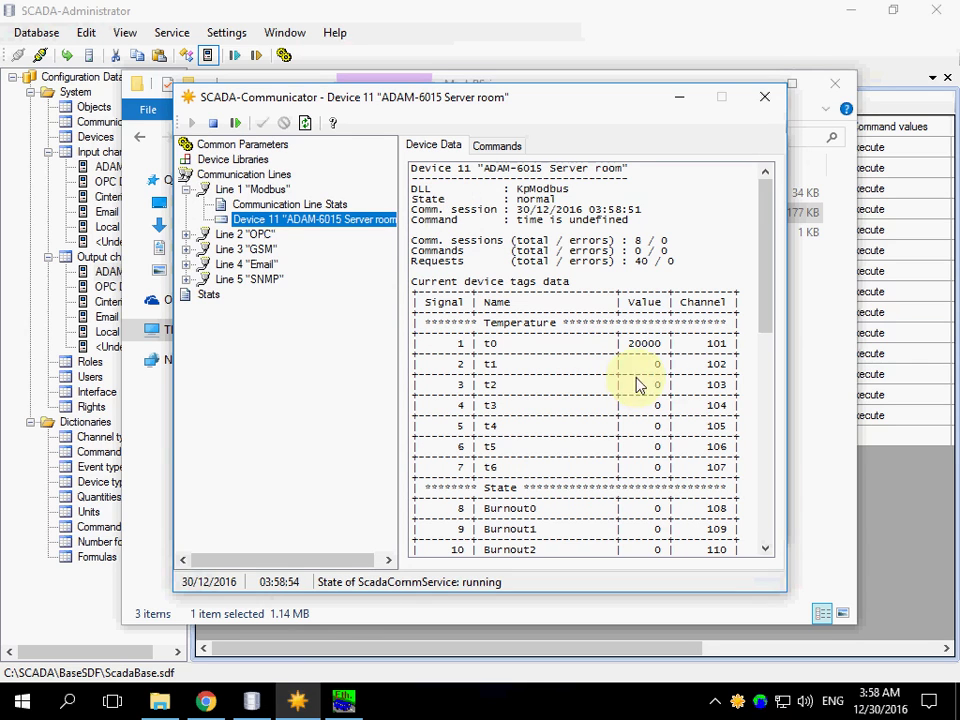
left_click(641, 346)
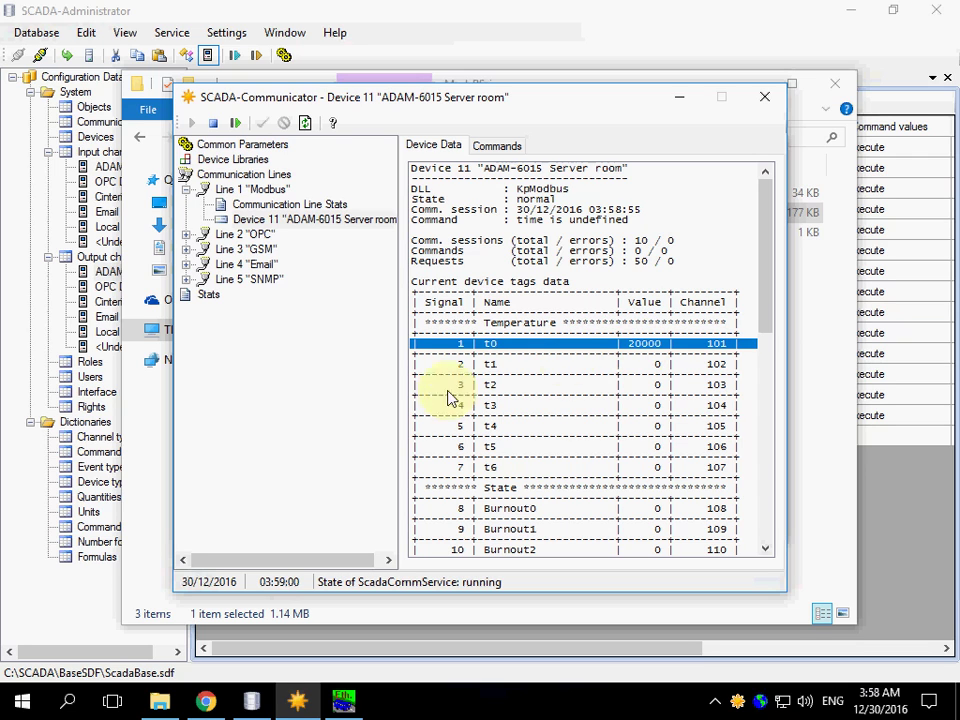
Log in on Chrome's Rapid SCADA tab by entering the administrator password
left_click(220, 702)
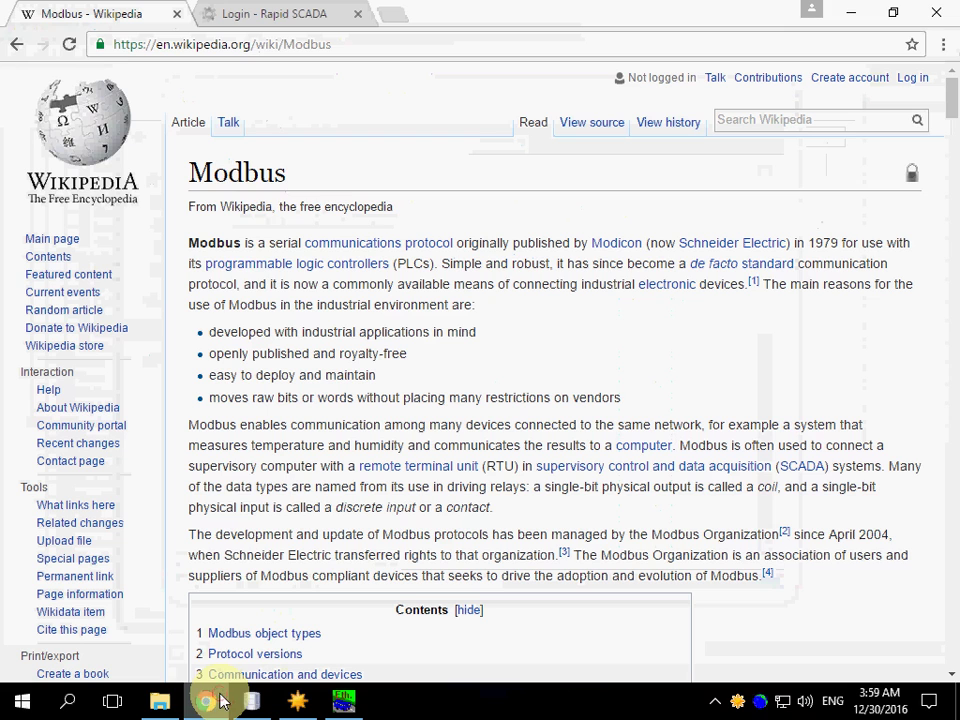
left_click(258, 16)
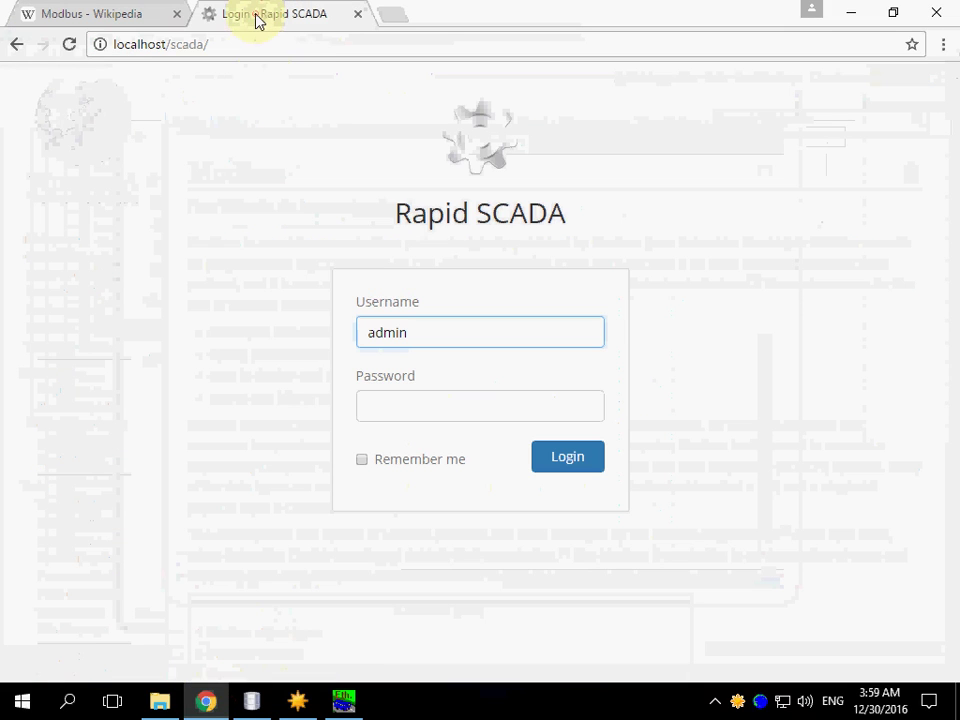
left_click(406, 405)
type("12345")
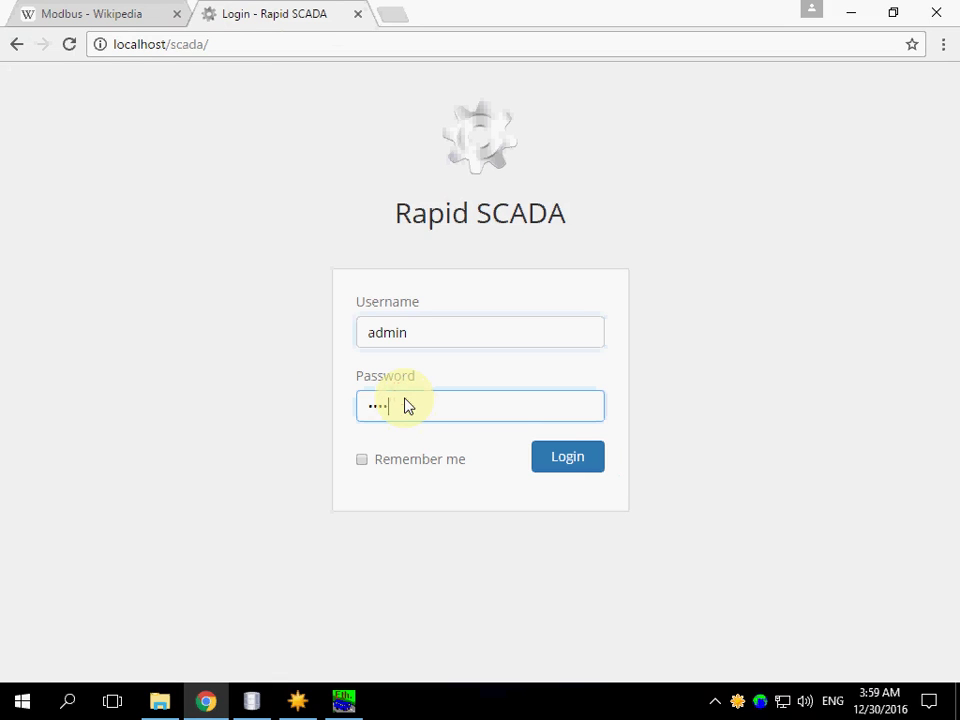
left_click(560, 459)
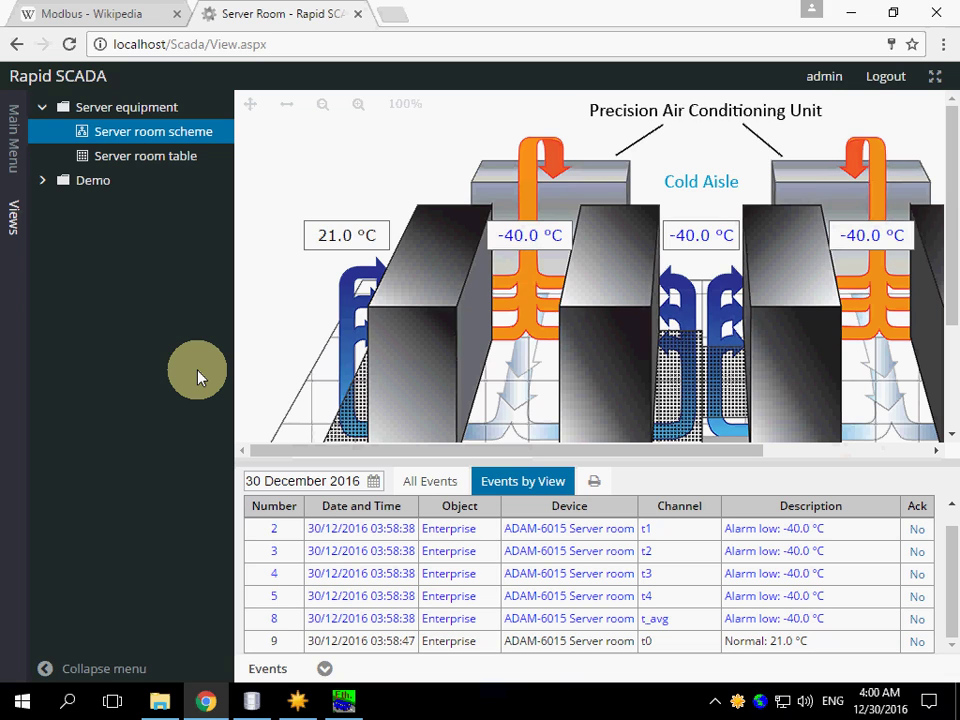
Switch to SCADA-Administrator and close all open table tabs with Window > Close All
left_click(252, 700)
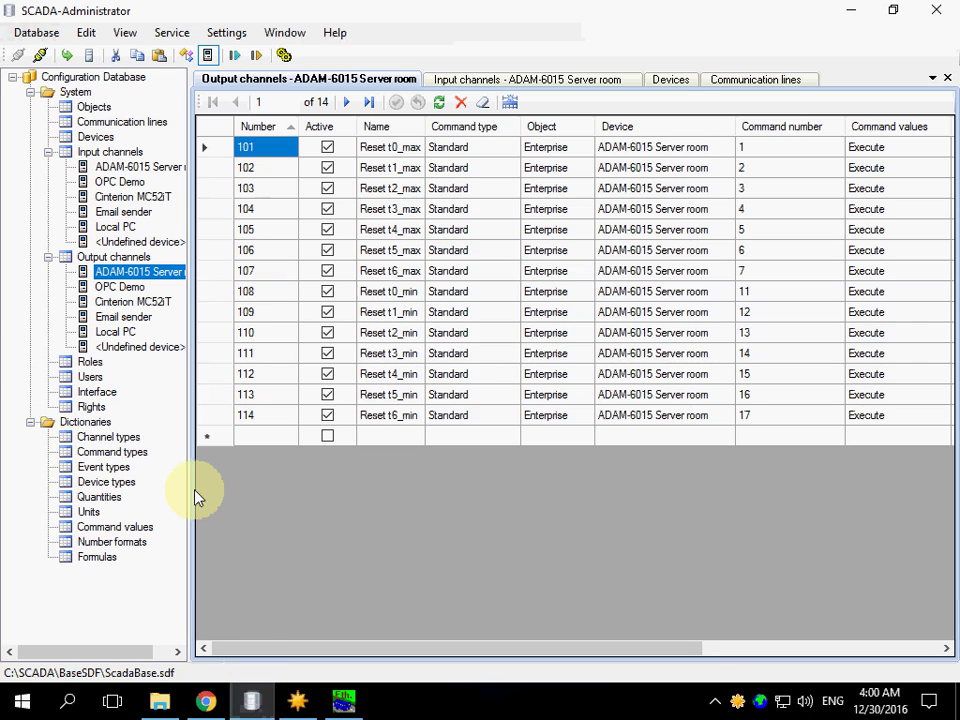
left_click(120, 123)
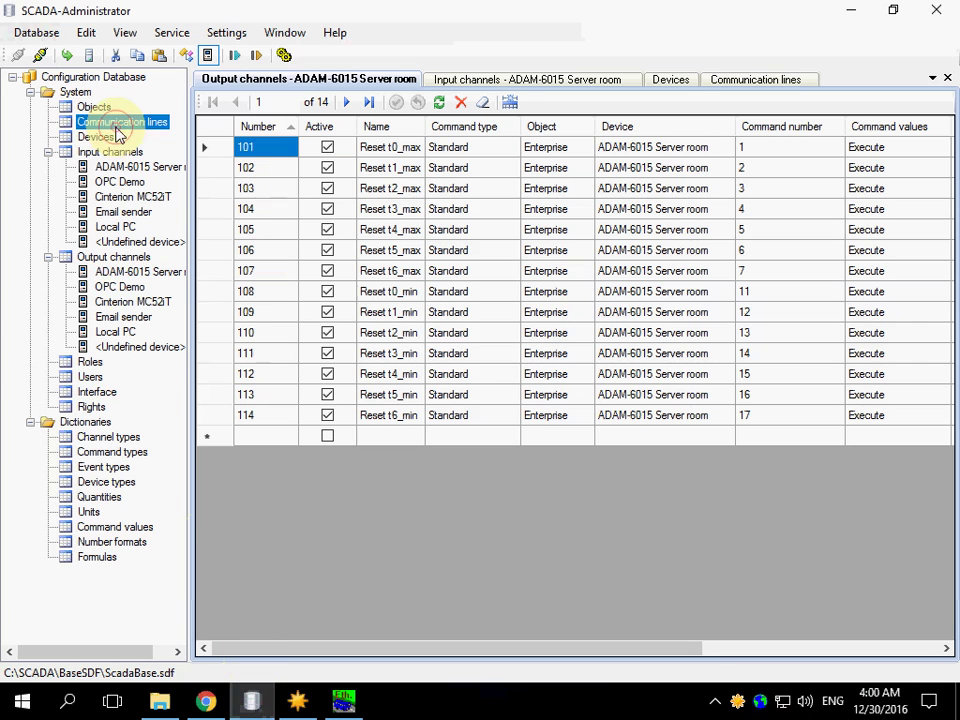
left_click(276, 36)
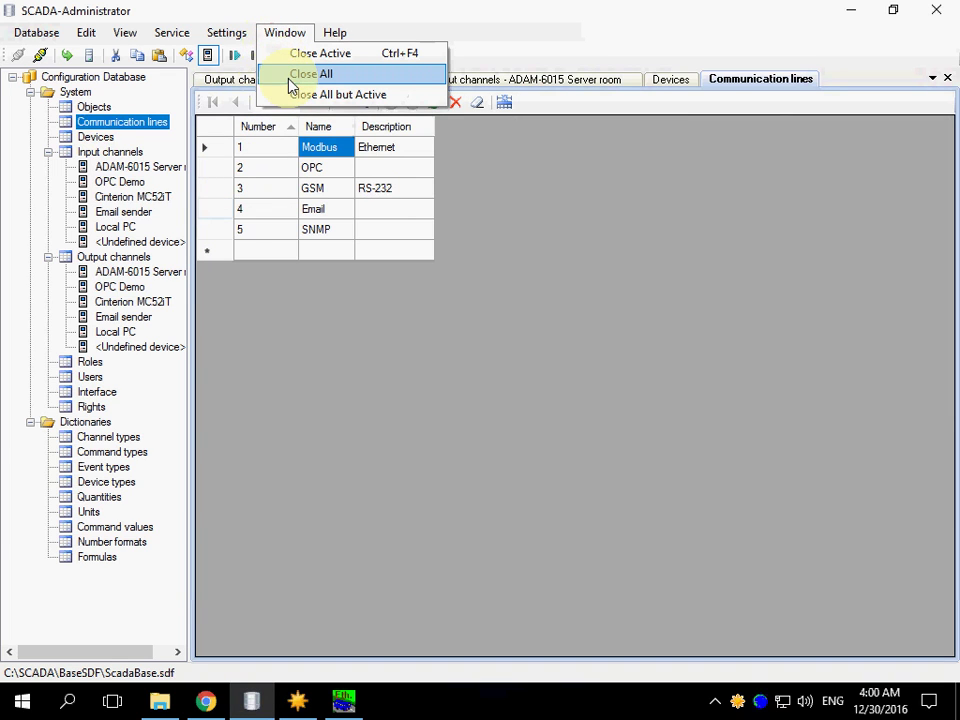
left_click(290, 80)
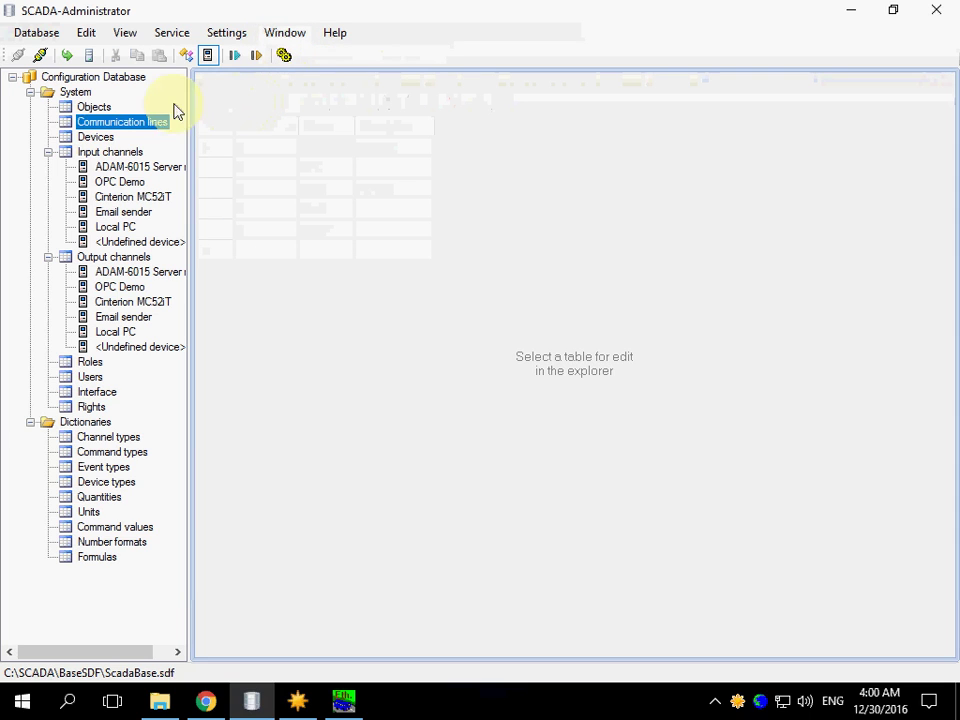
Add communication line 11 named 'Modbus Test' and widen the Name column to show it
double_click(115, 125)
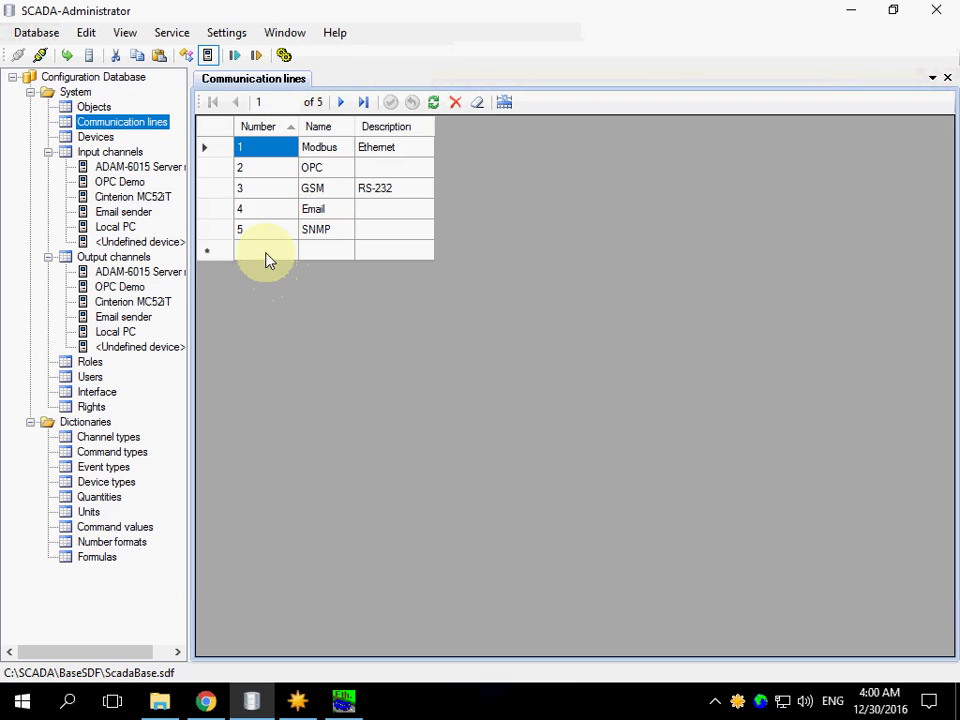
left_click(267, 252)
type("11")
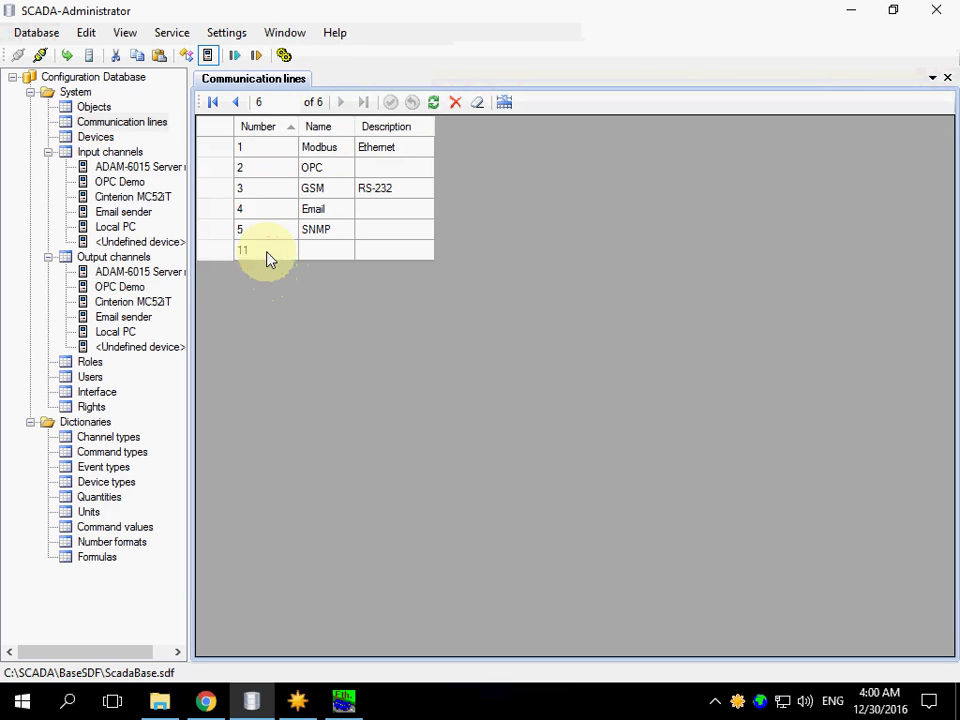
key("Tab")
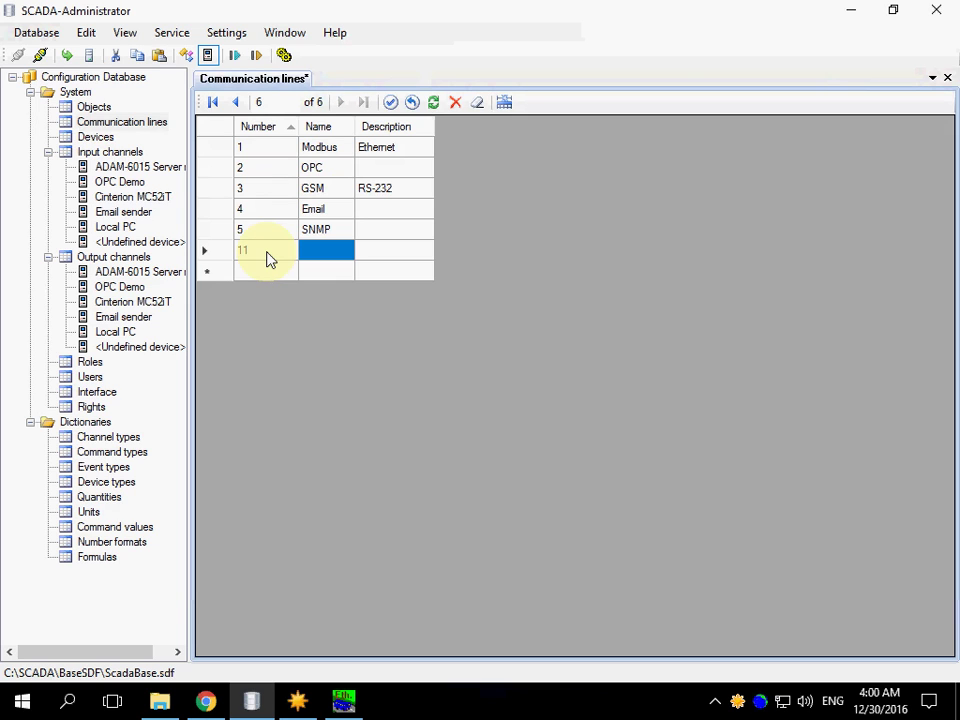
type("Mo")
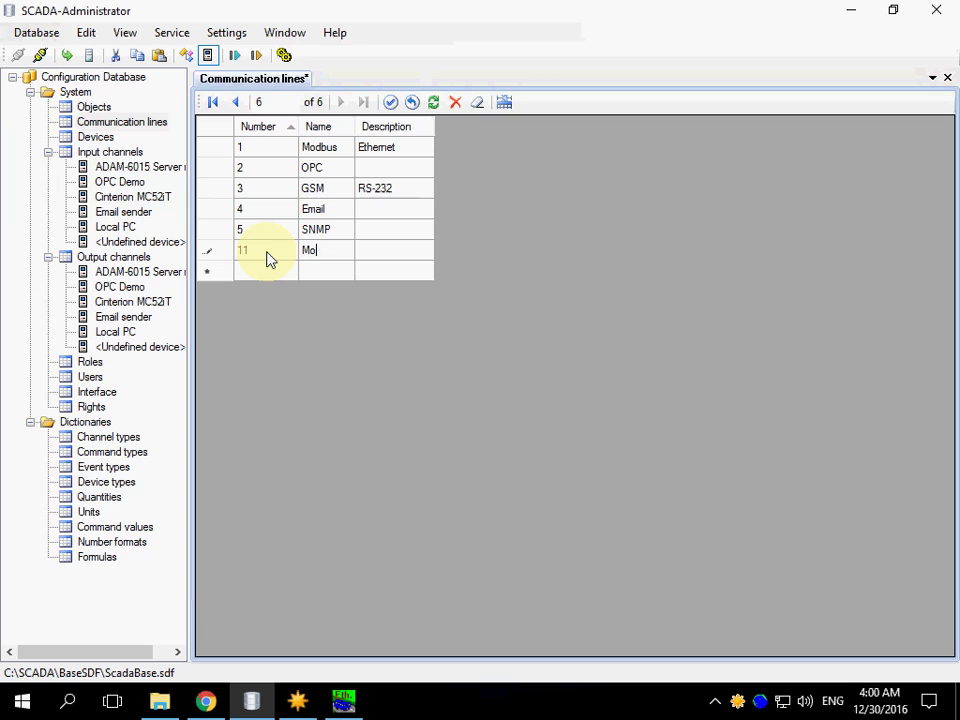
type("dbus ")
type("Test")
key("Return")
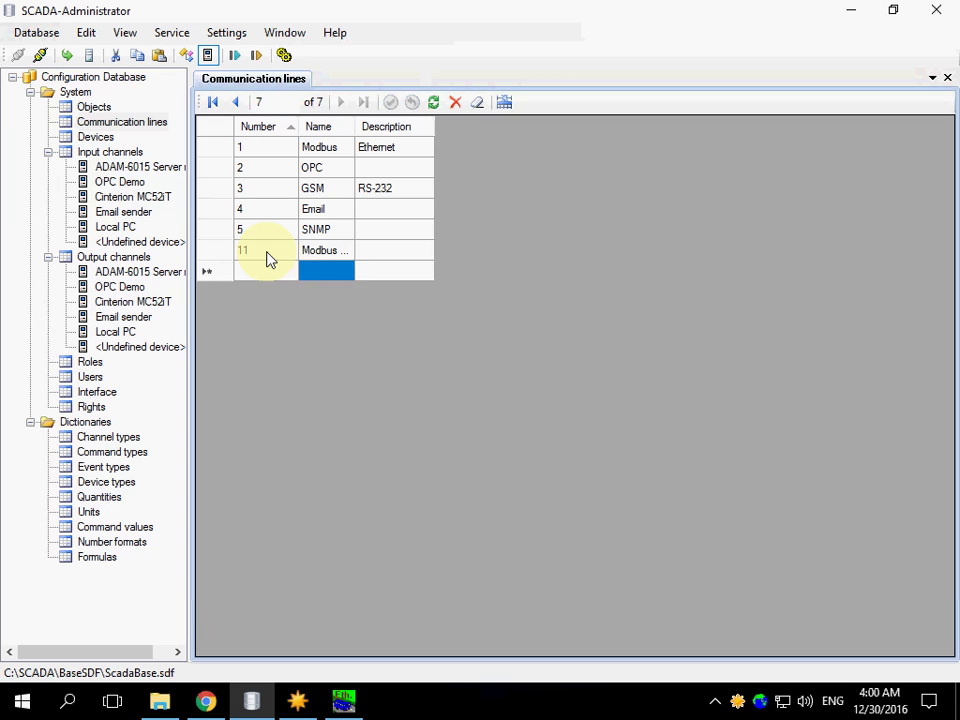
key("Up")
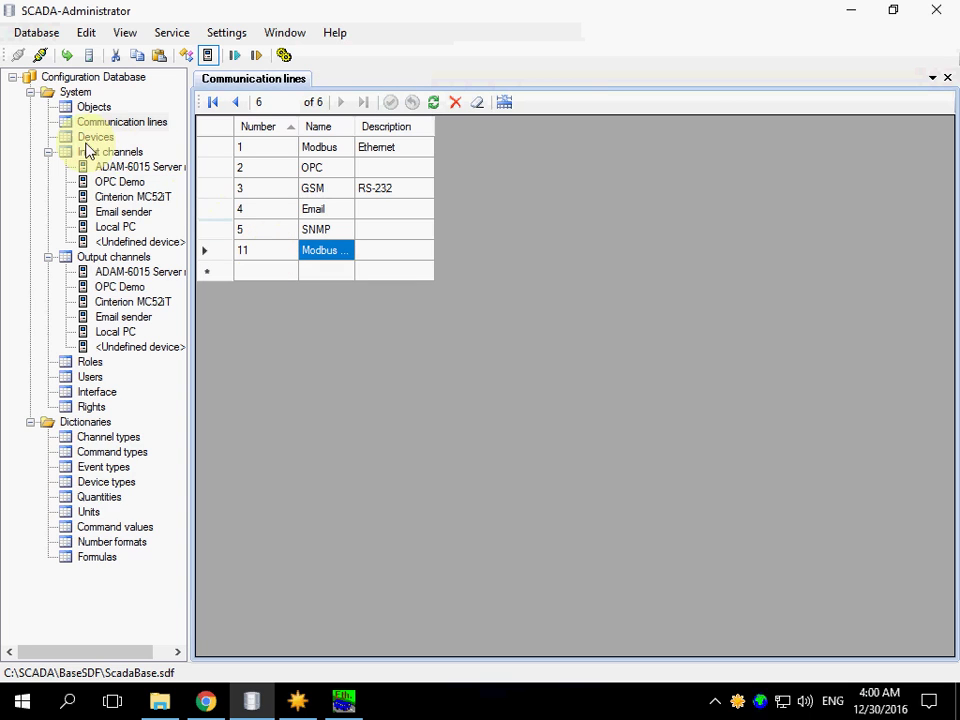
left_click(504, 102)
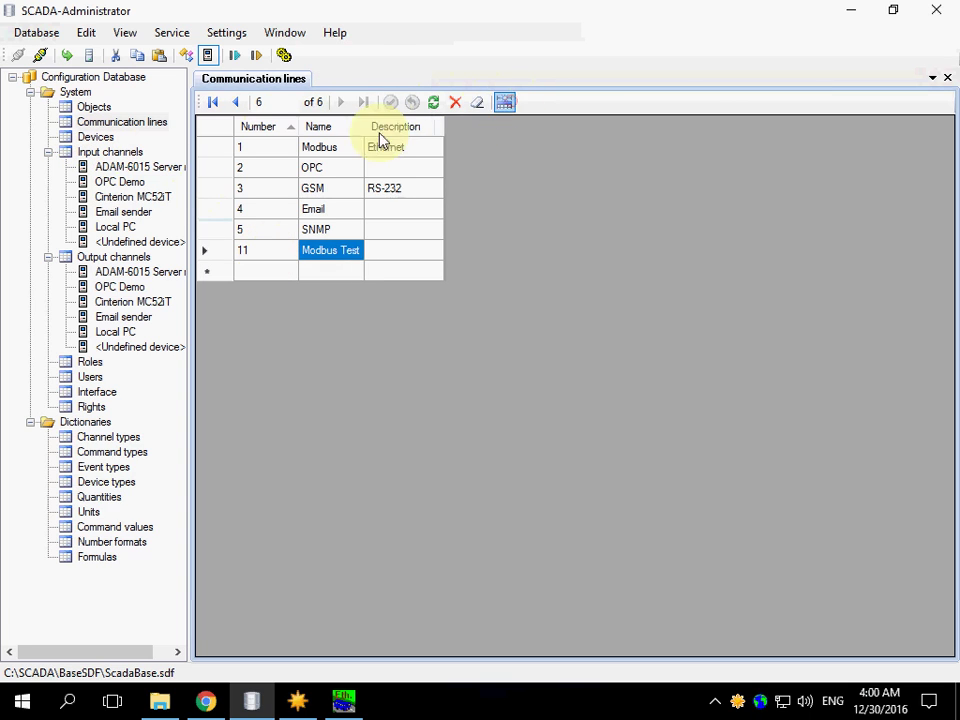
In the Devices table, add device 101 named 'Modbus Device 1' with device type Modbus
left_click(97, 138)
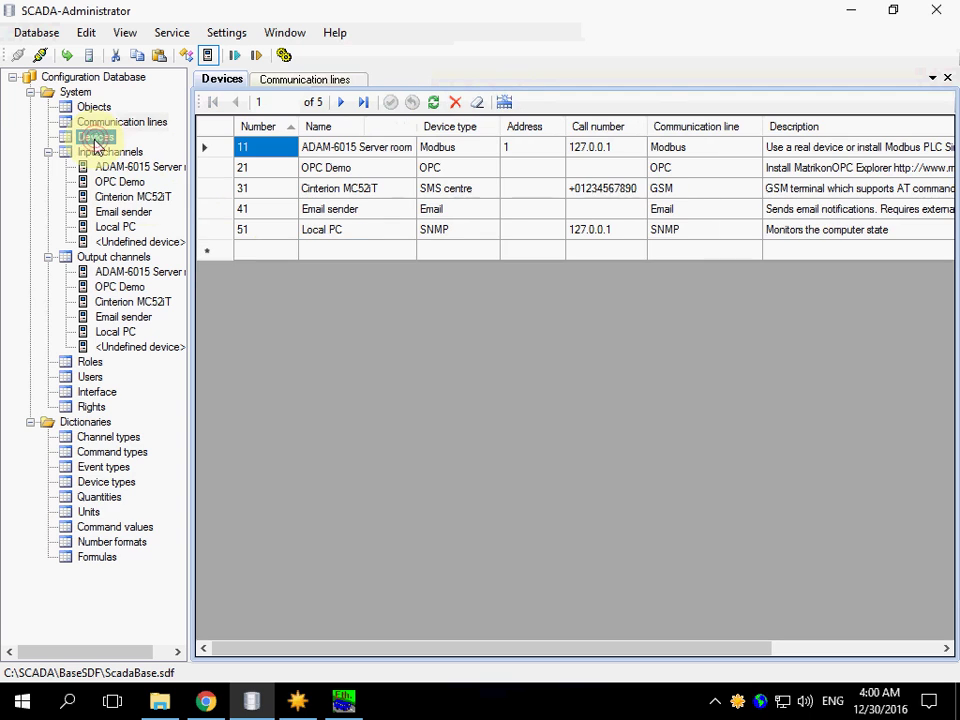
left_click(259, 252)
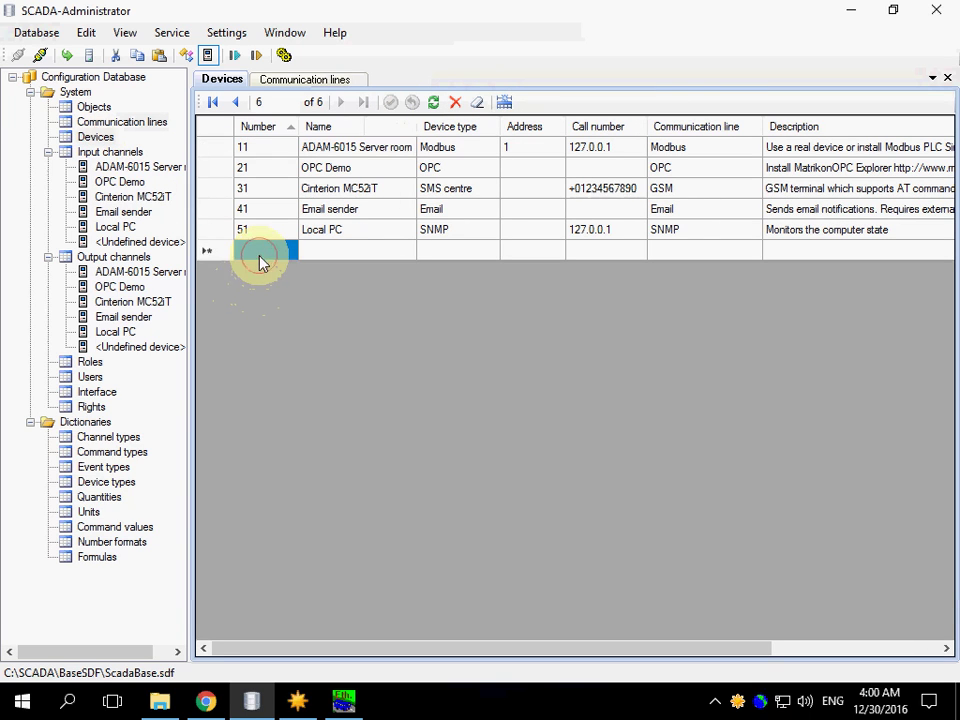
type("101")
key("Tab")
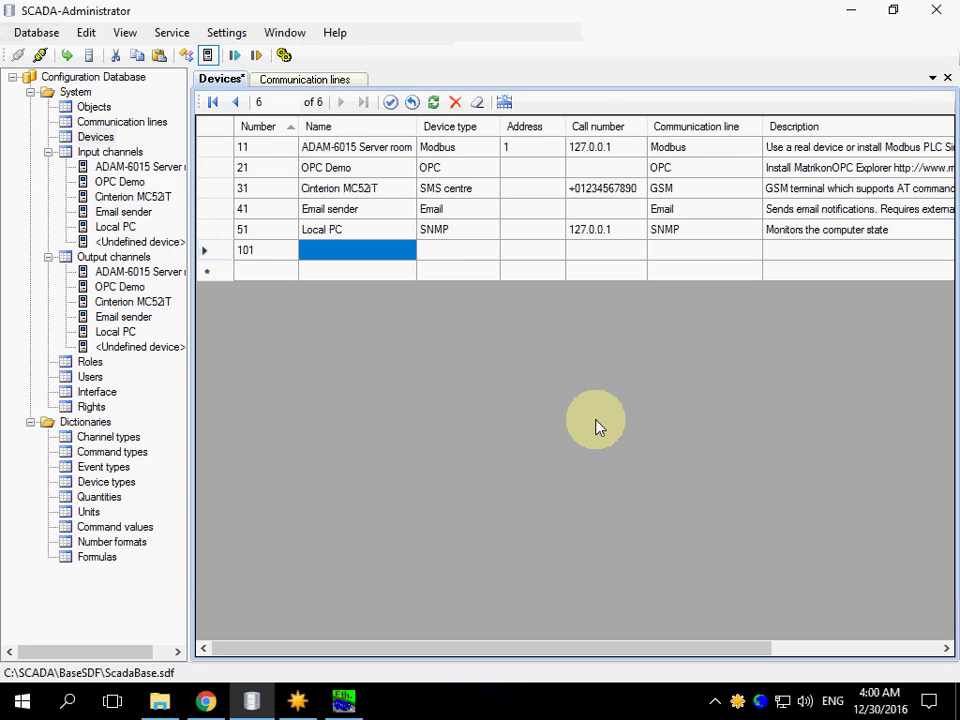
type("Mod")
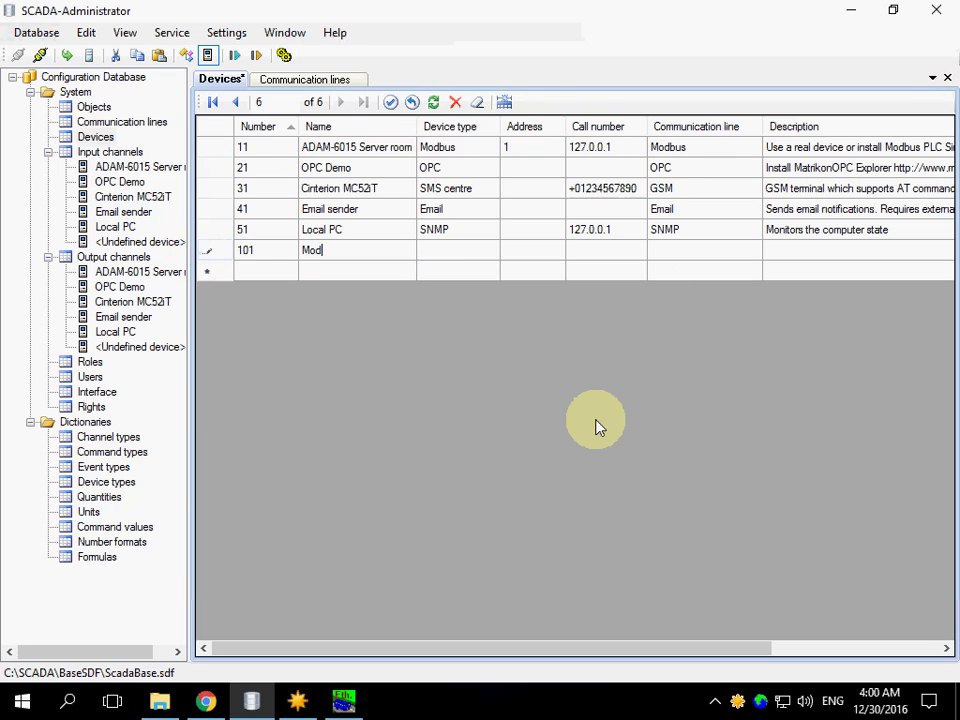
type("bus Device 1")
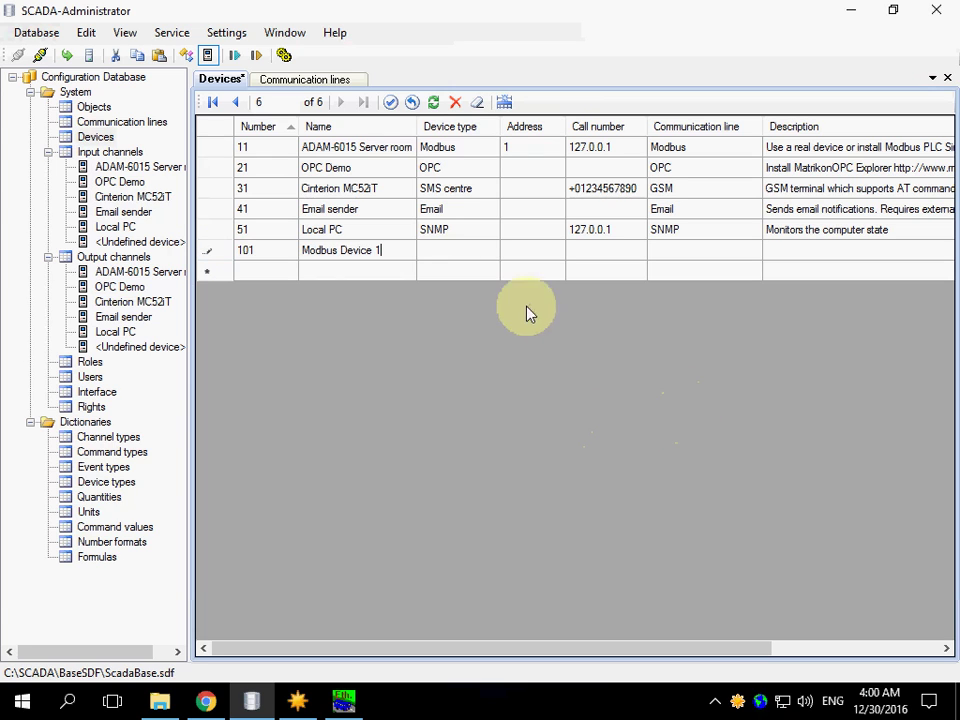
left_click(486, 257)
left_click(487, 252)
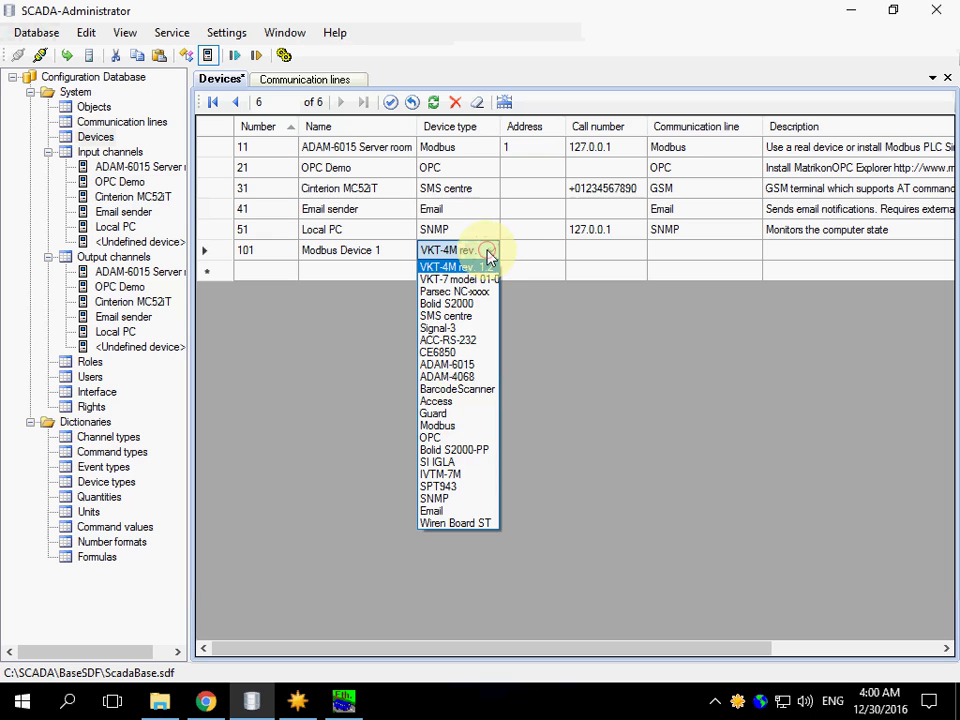
left_click(437, 426)
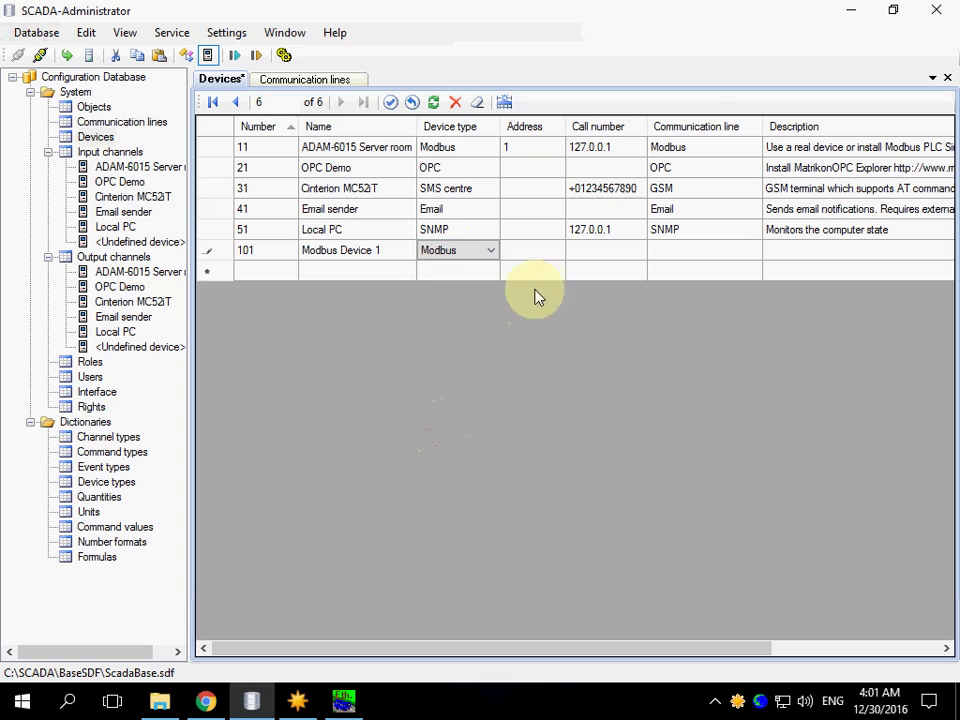
Give device 101 address 1 and assign it to the Modbus Test line
left_click(535, 252)
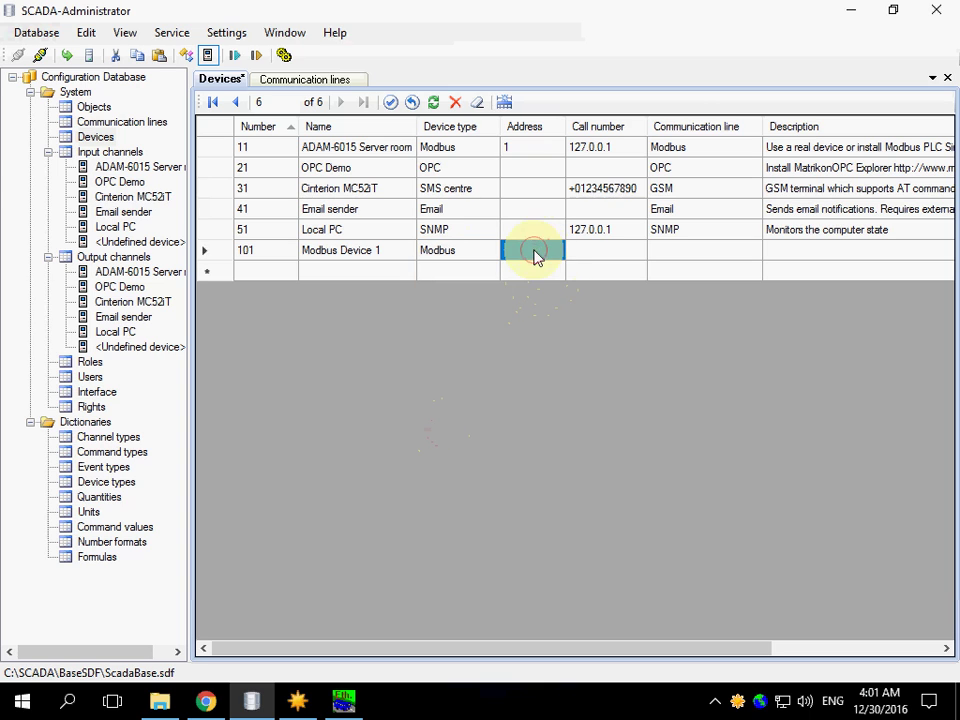
type("1")
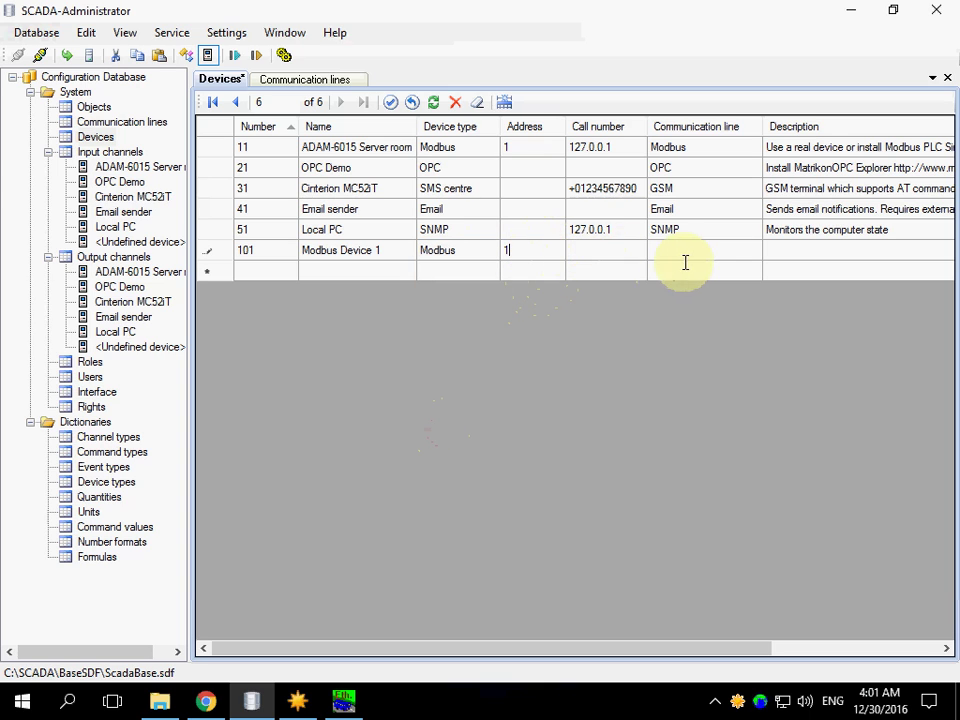
left_click(697, 252)
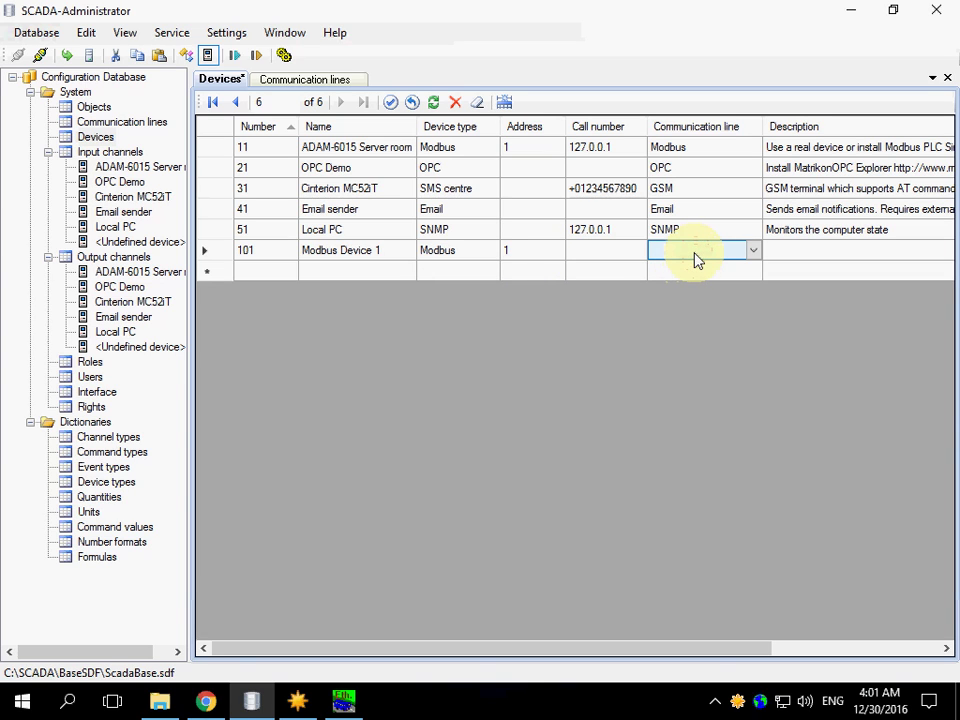
left_click(755, 256)
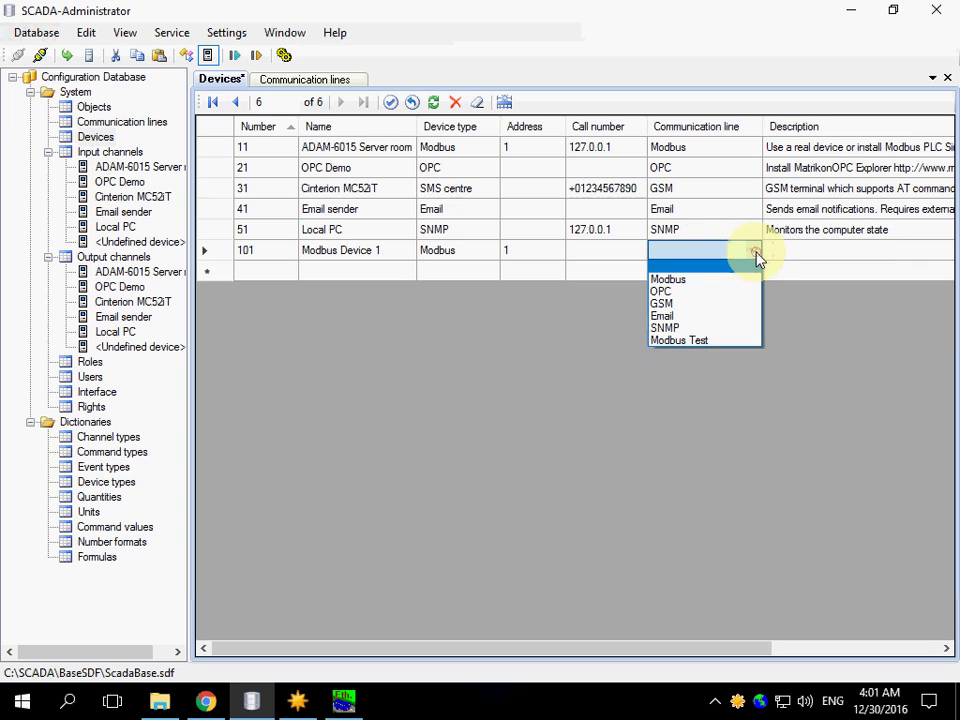
left_click(681, 341)
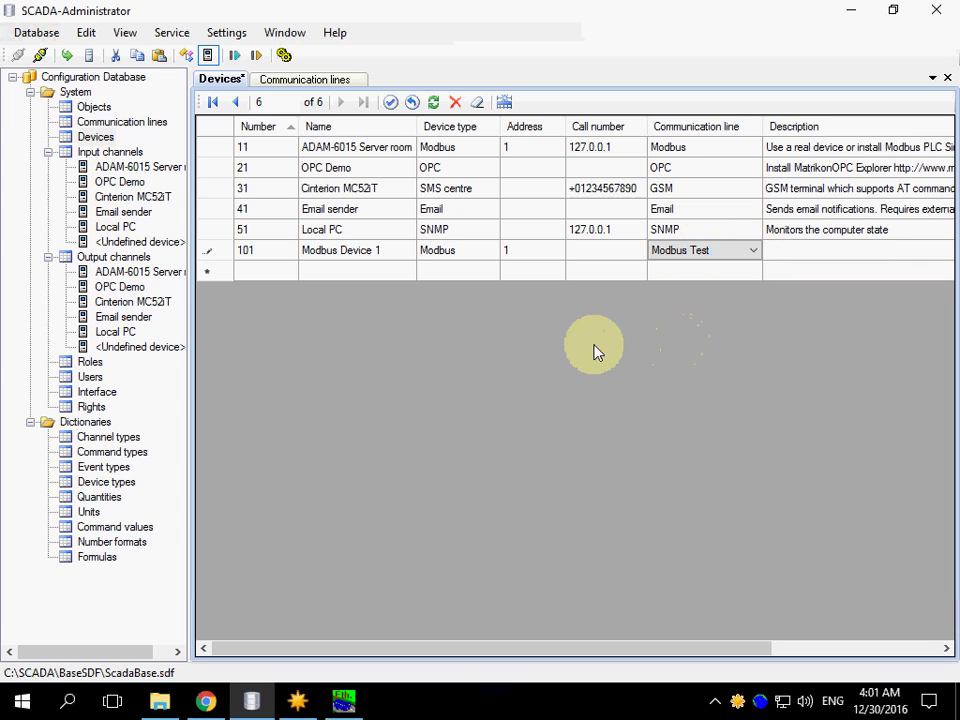
Add device 102 named 'Modbus Device 2' with device type Modbus
left_click(265, 284)
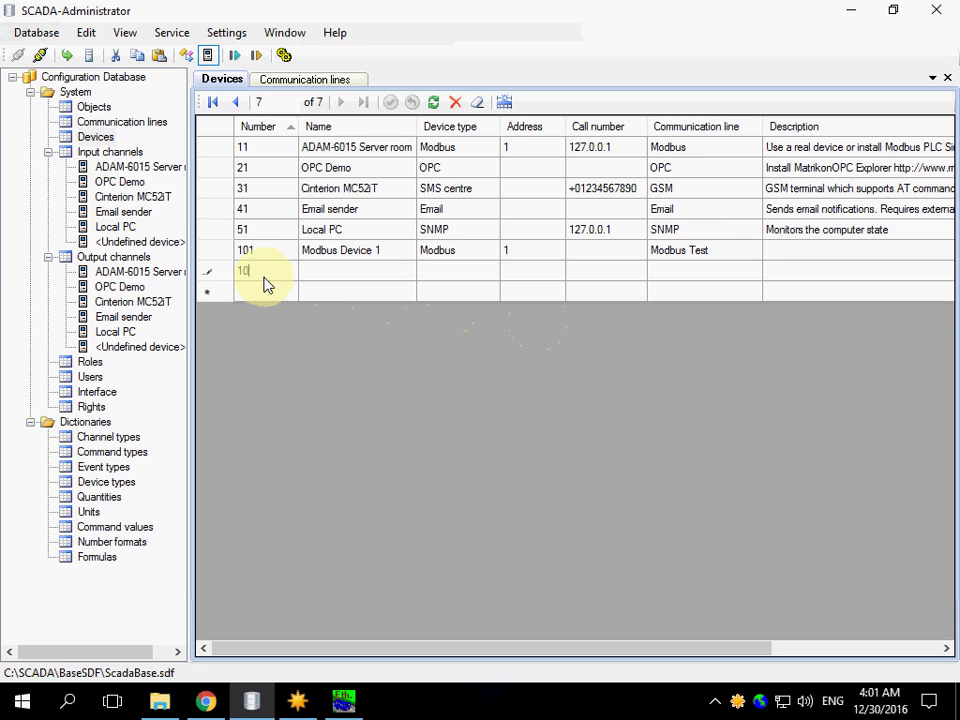
key("Tab")
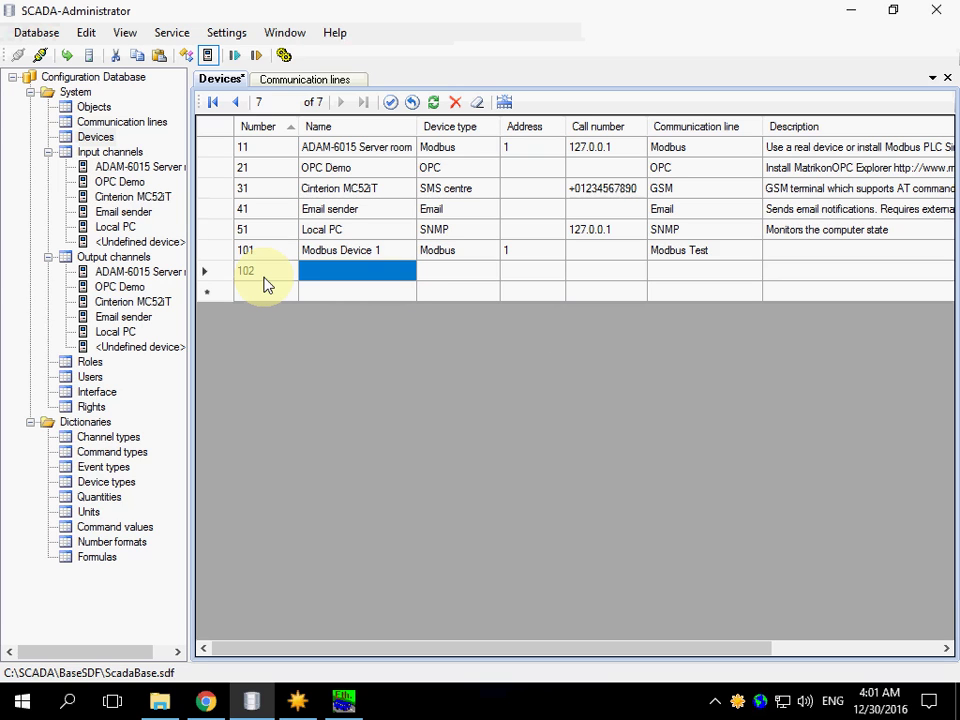
type("Modbu")
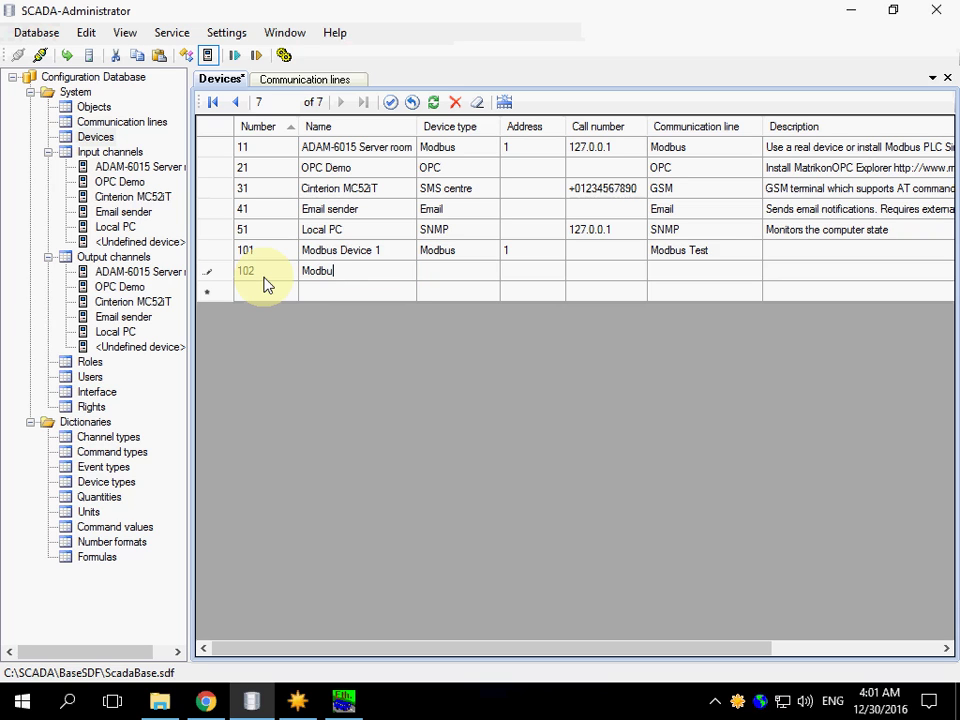
type("s Device 2")
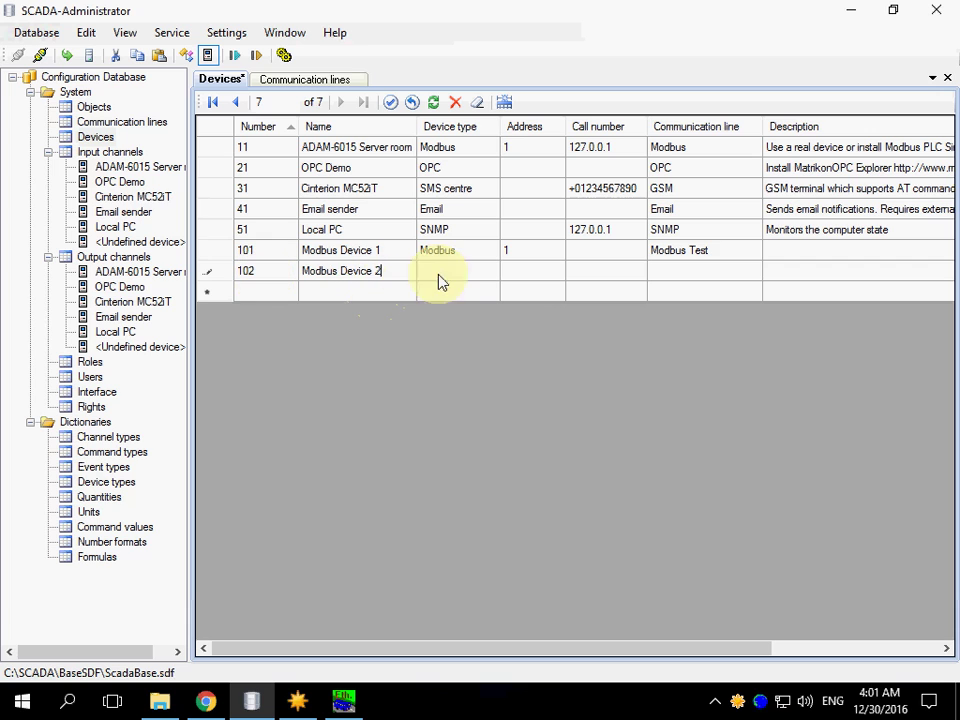
left_click(494, 277)
left_click(491, 272)
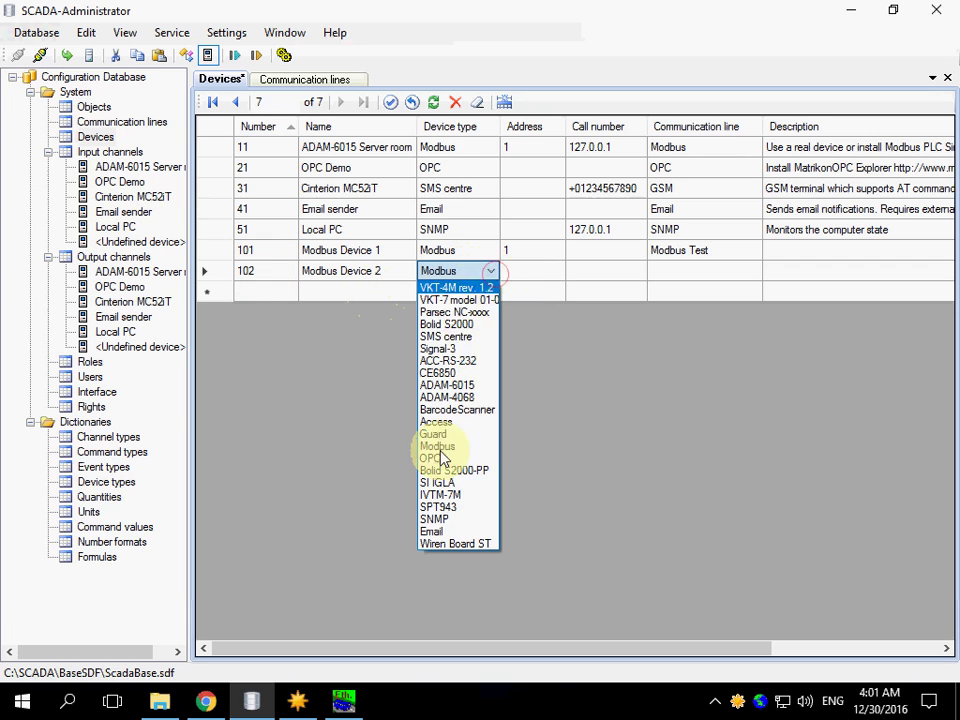
left_click(439, 448)
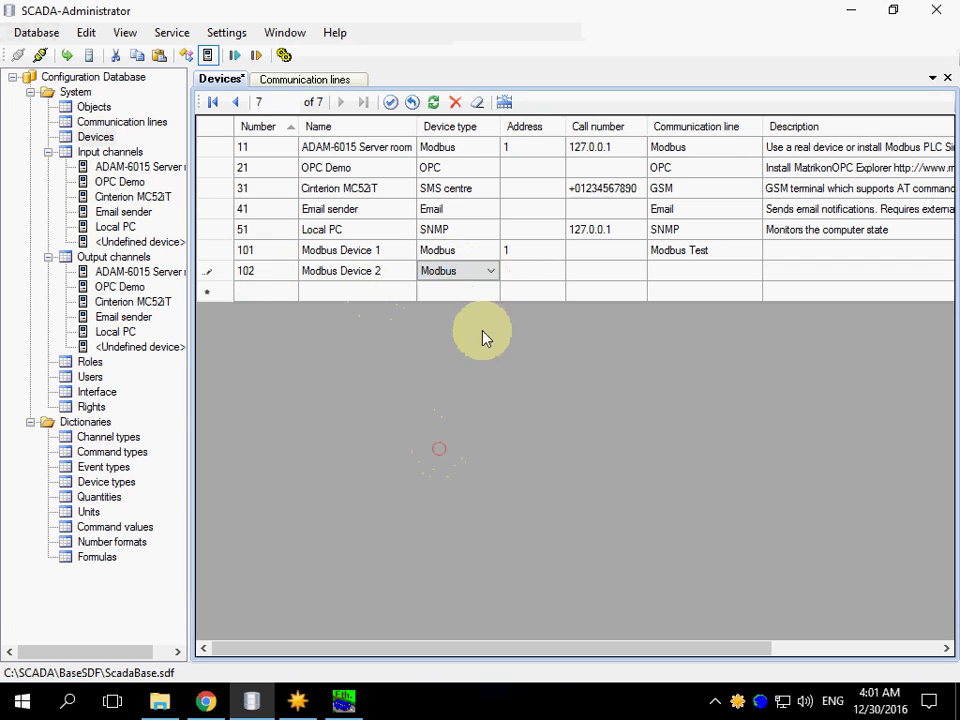
Set device 102's address to 2, assign it to Modbus Test, and commit the row
left_click(521, 274)
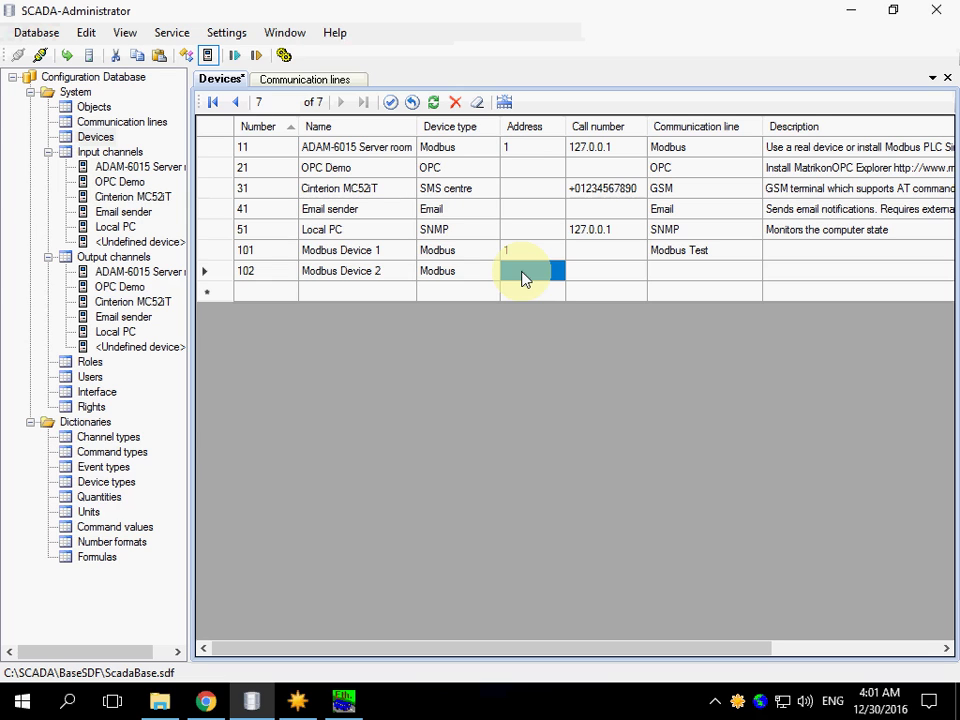
type("2")
key("Tab")
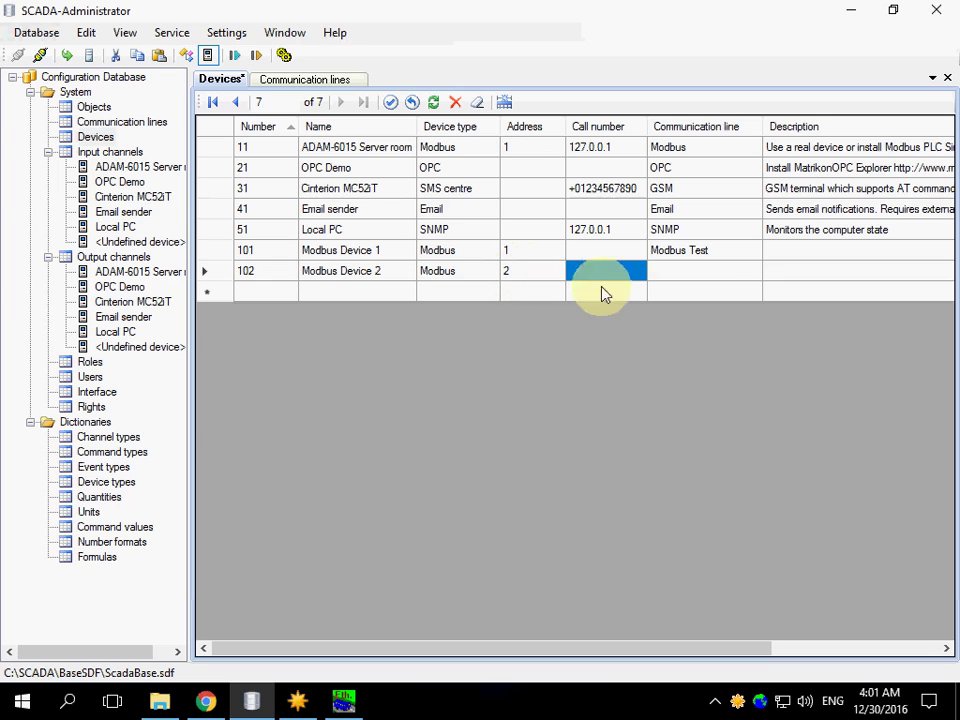
left_click(746, 272)
left_click(750, 273)
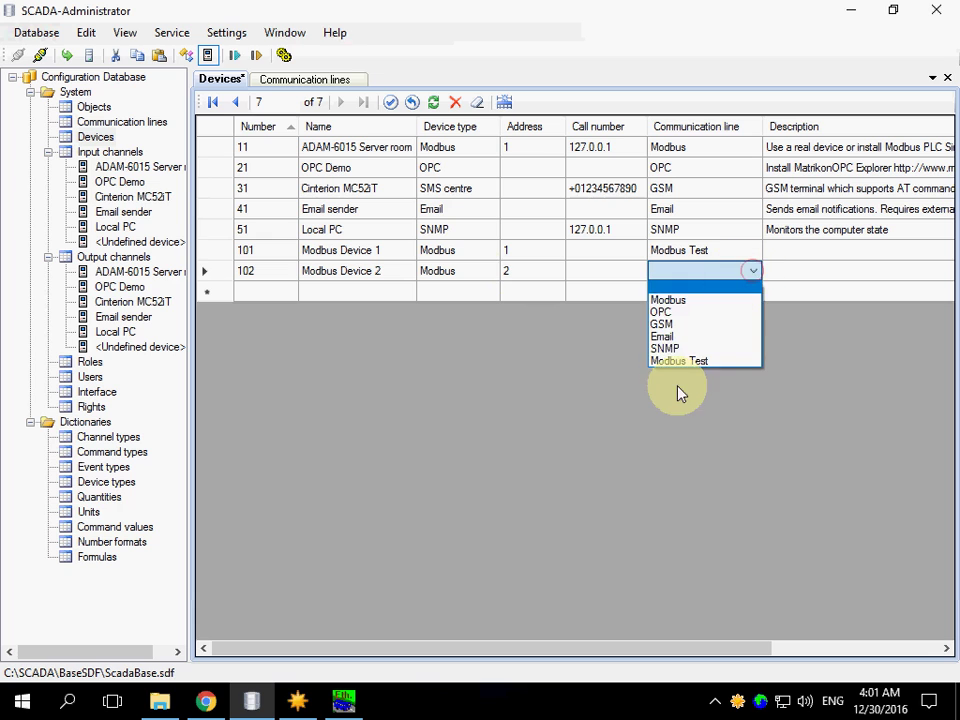
left_click(673, 362)
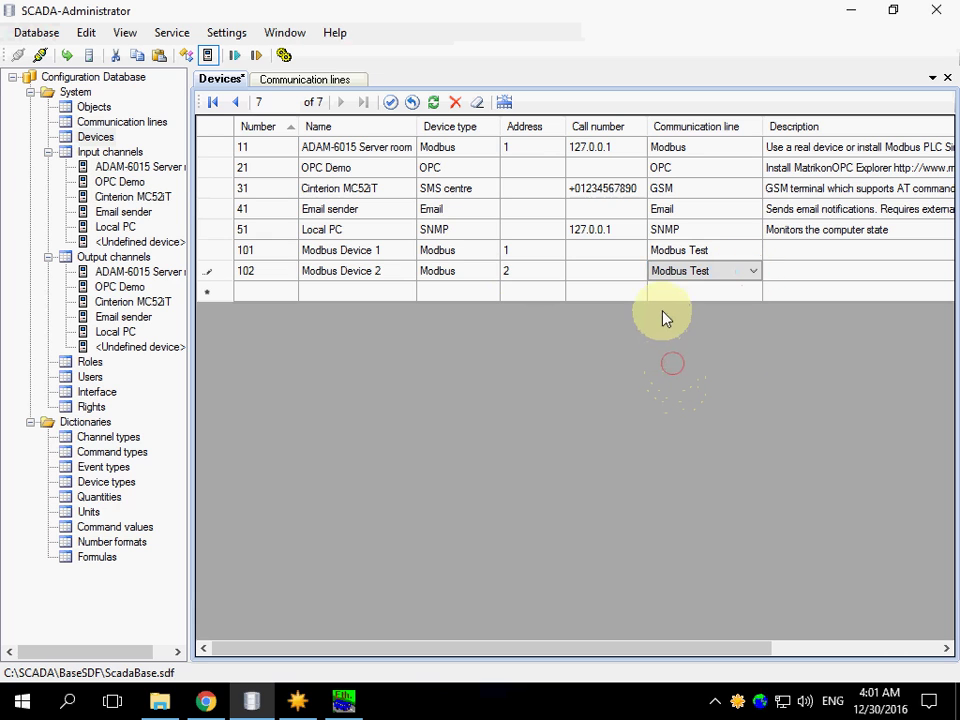
left_click(666, 253)
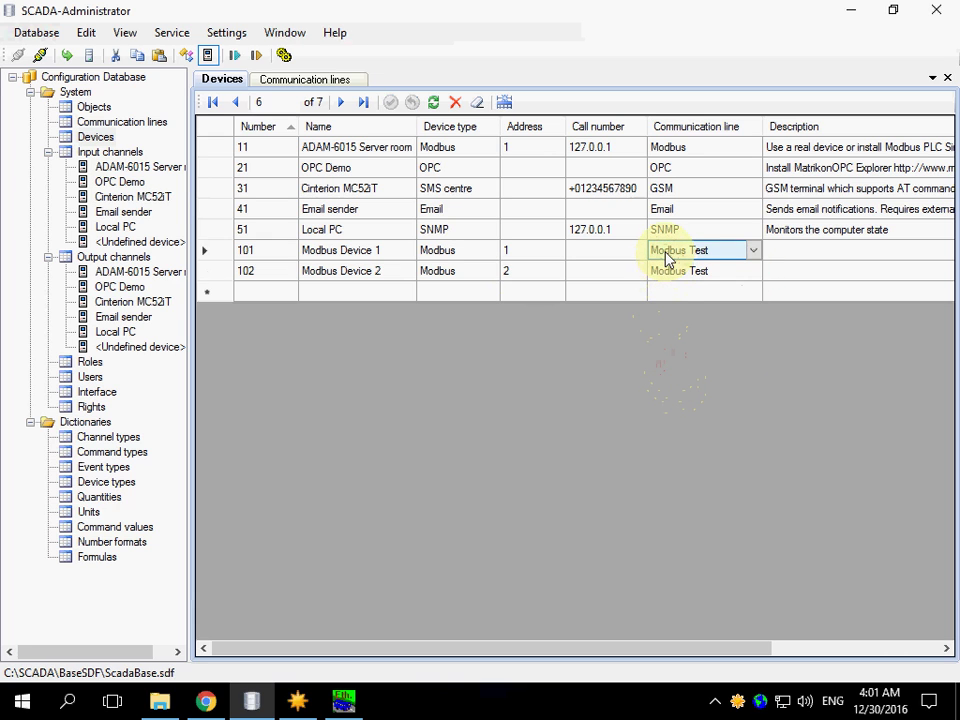
left_click(68, 58)
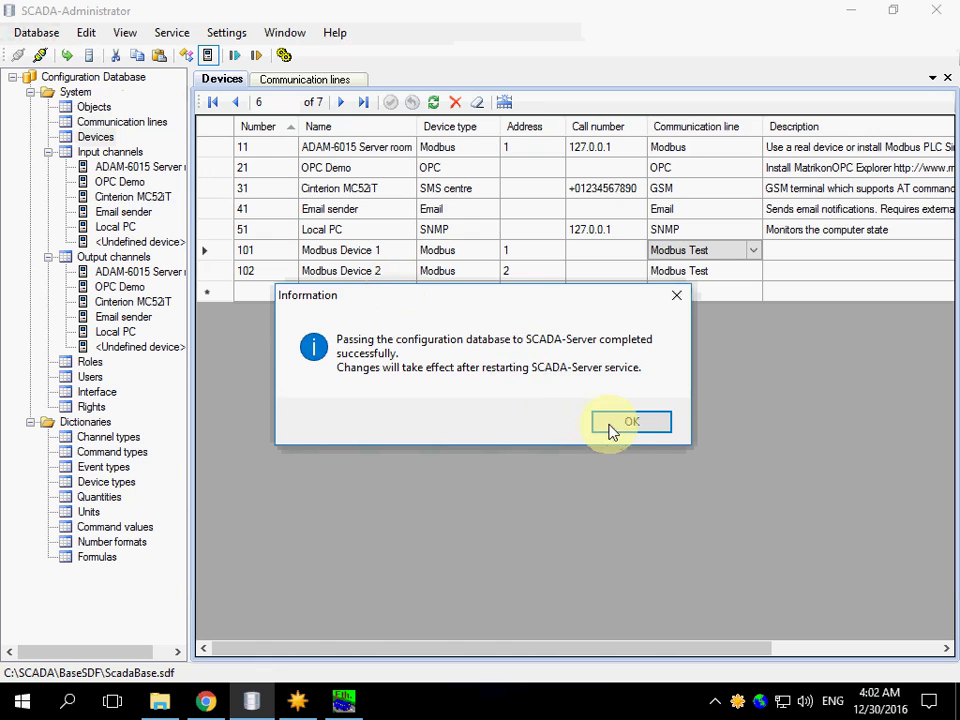
left_click(612, 423)
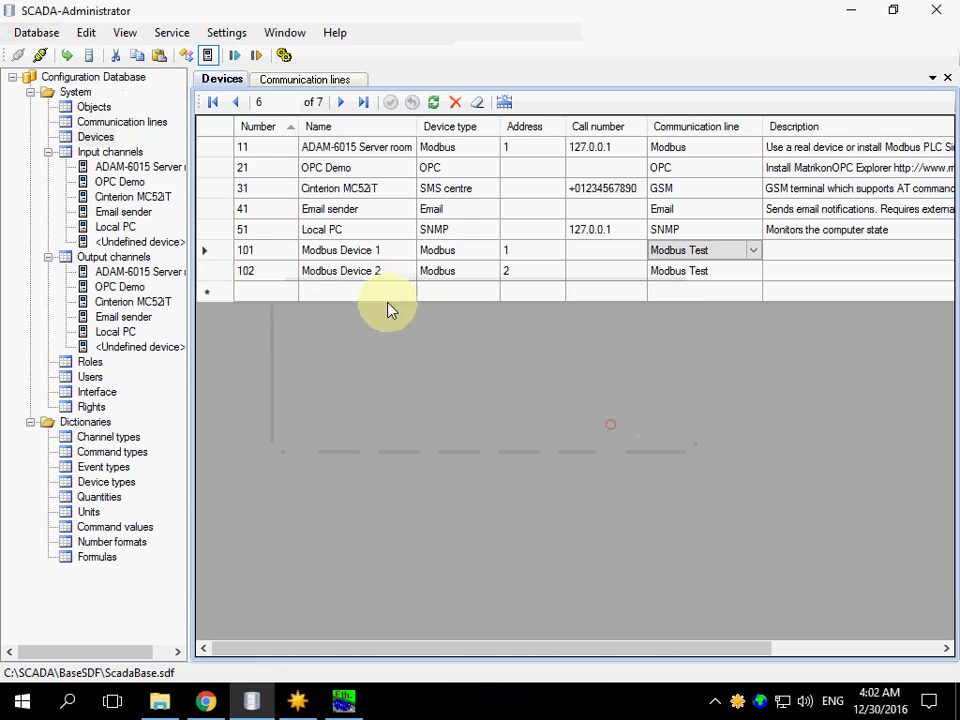
left_click(234, 55)
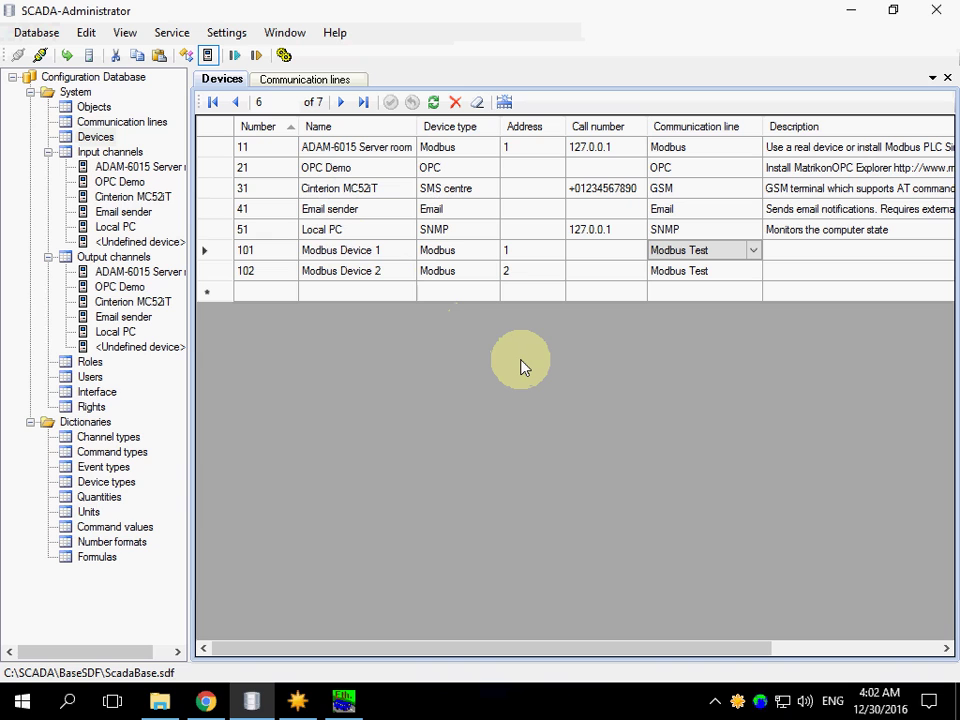
In Communicator, import line 11 'Modbus Test' together with devices 101 and 102
left_click(737, 707)
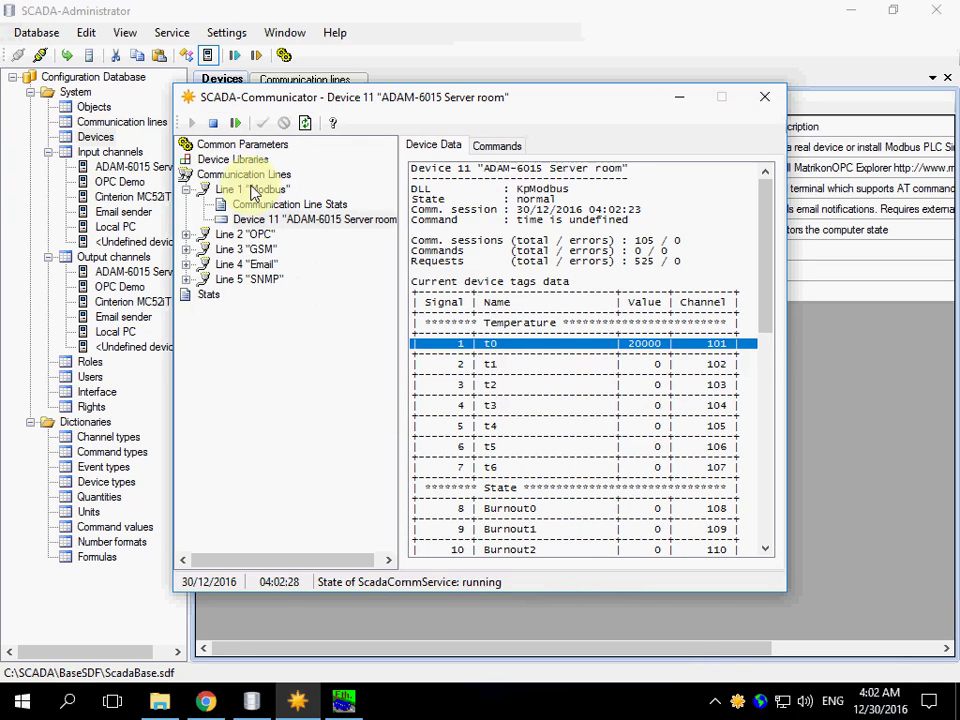
right_click(246, 176)
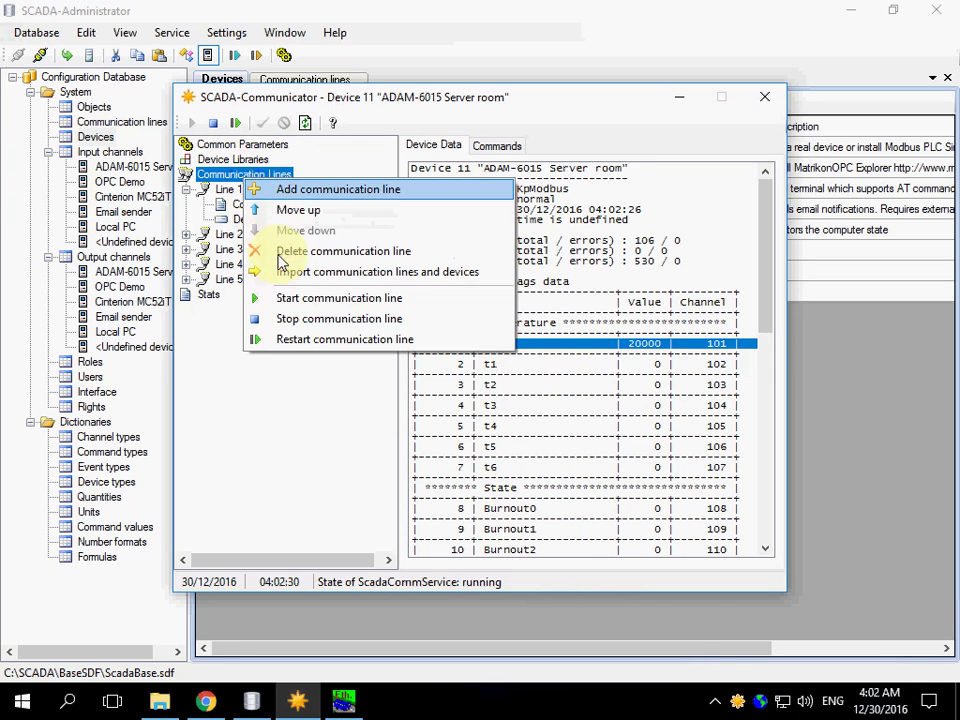
left_click(281, 274)
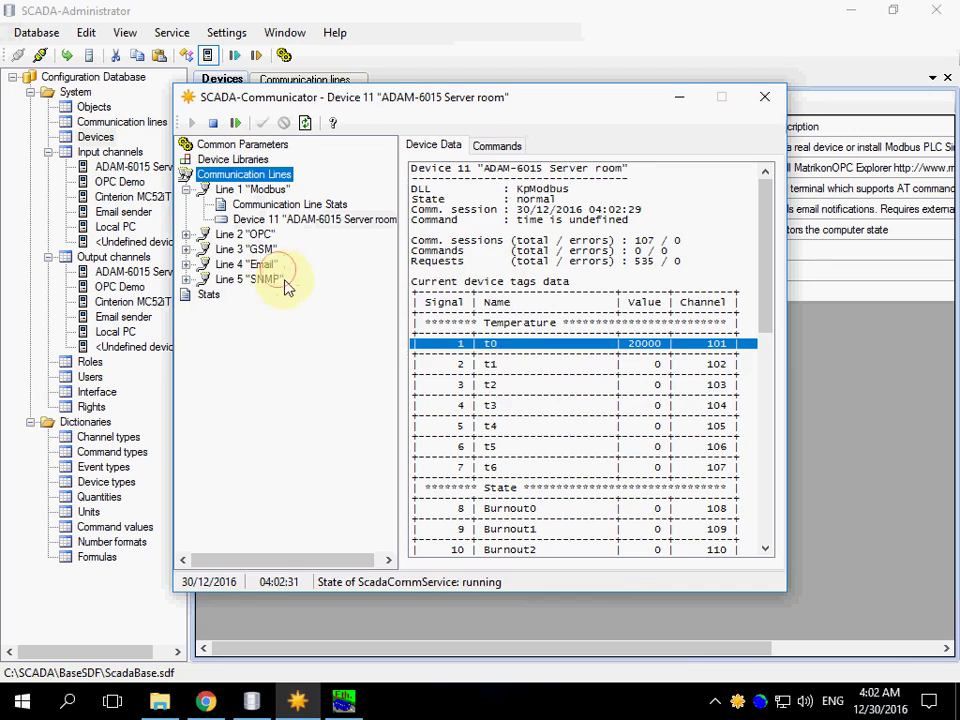
left_click(367, 288)
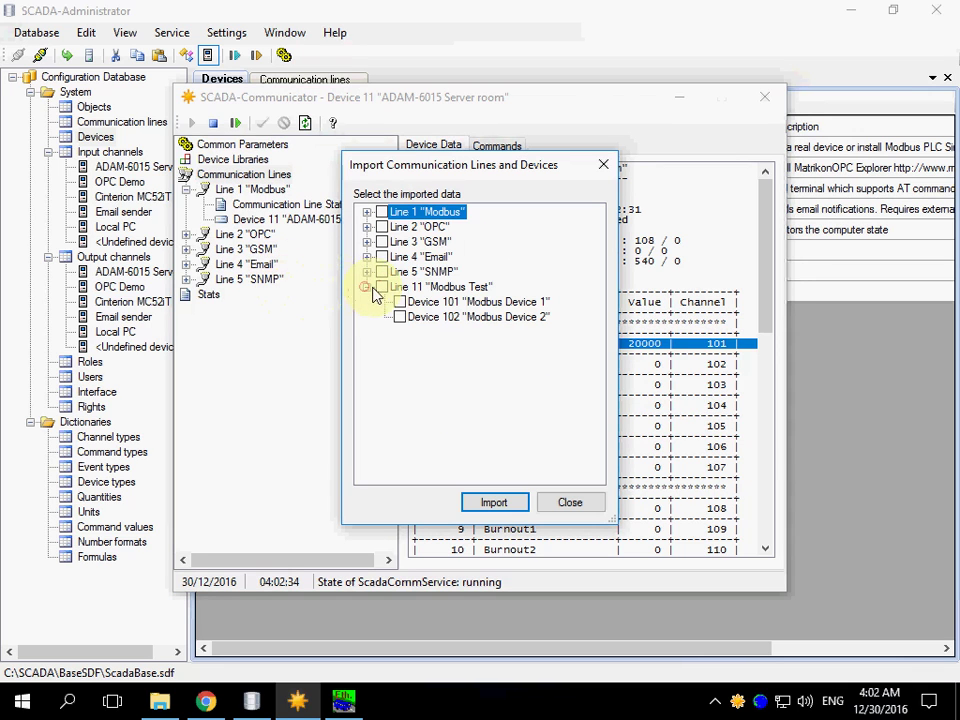
left_click(381, 287)
left_click(495, 503)
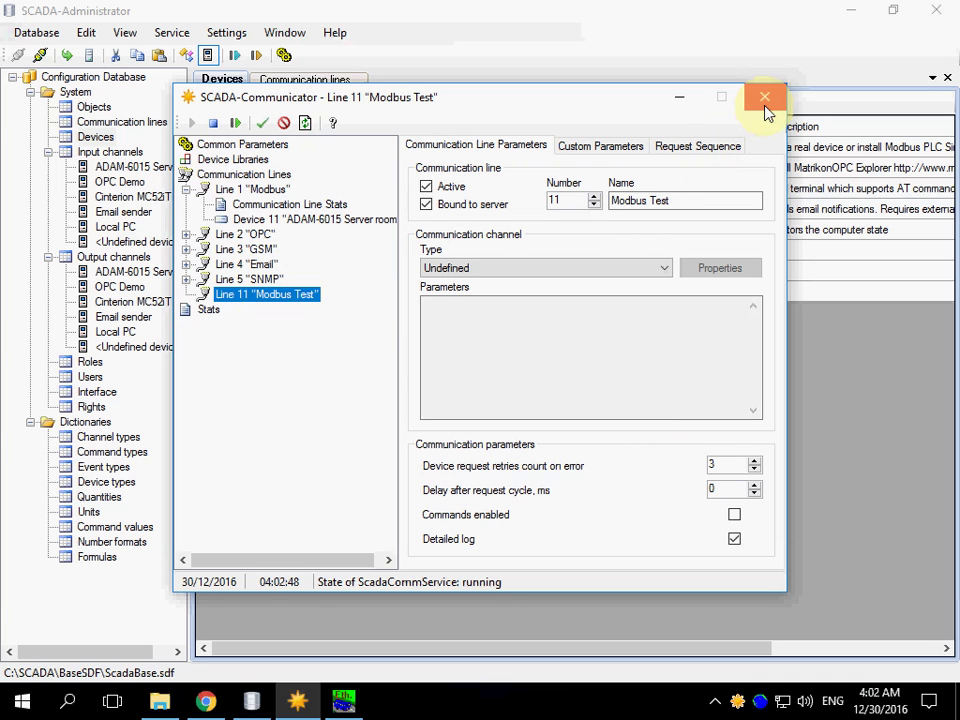
Set the Modbus Test channel to TCP client with Shared connection and remote IP 127.0.0.1
left_click(541, 270)
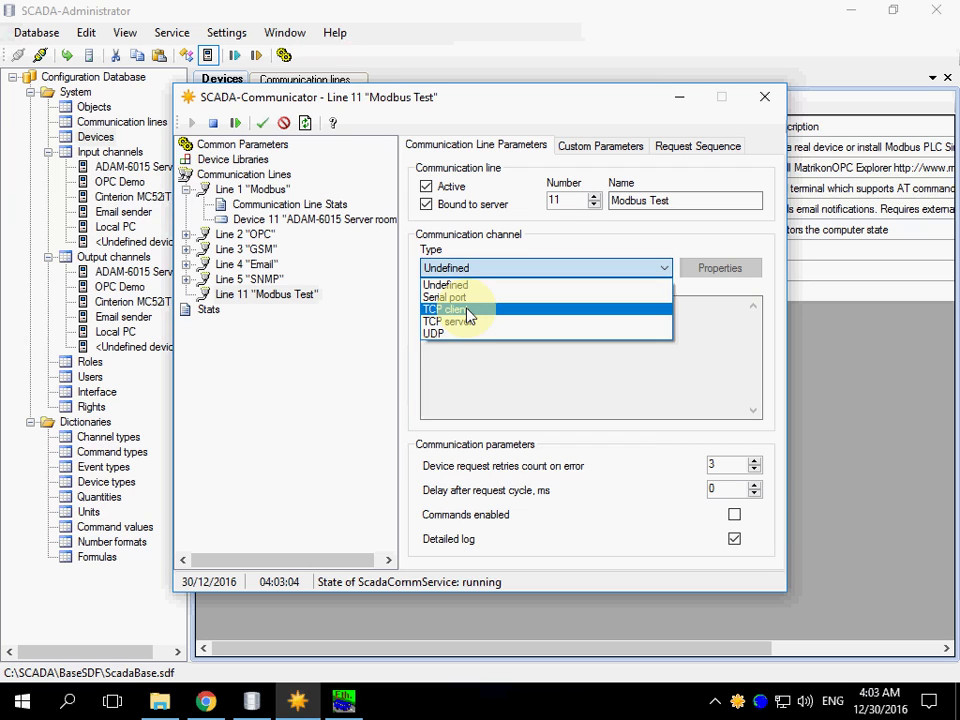
left_click(467, 311)
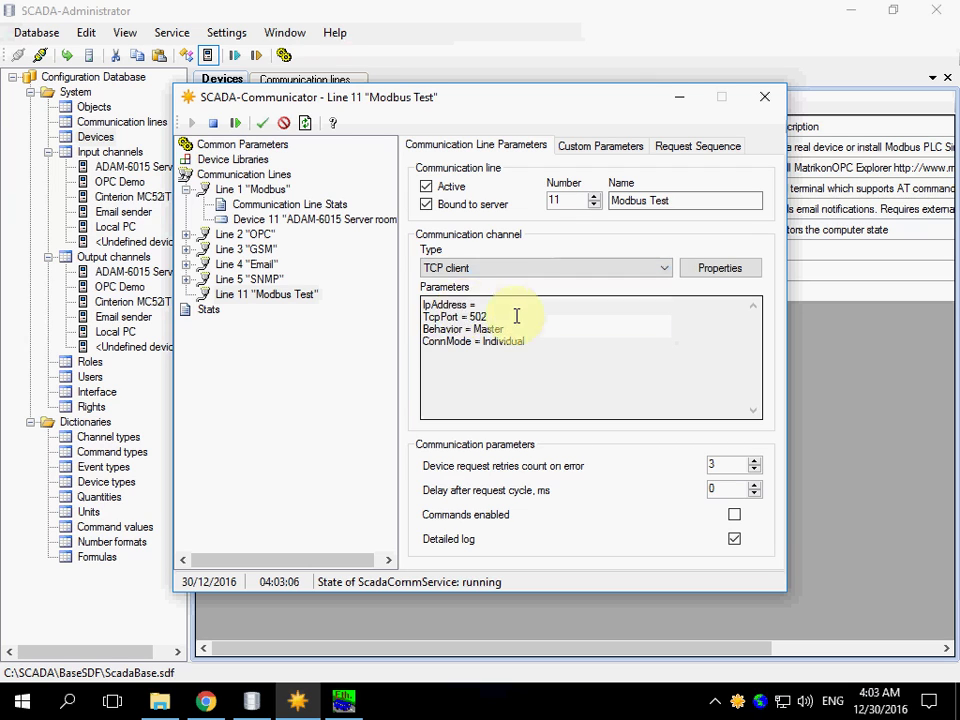
left_click(716, 275)
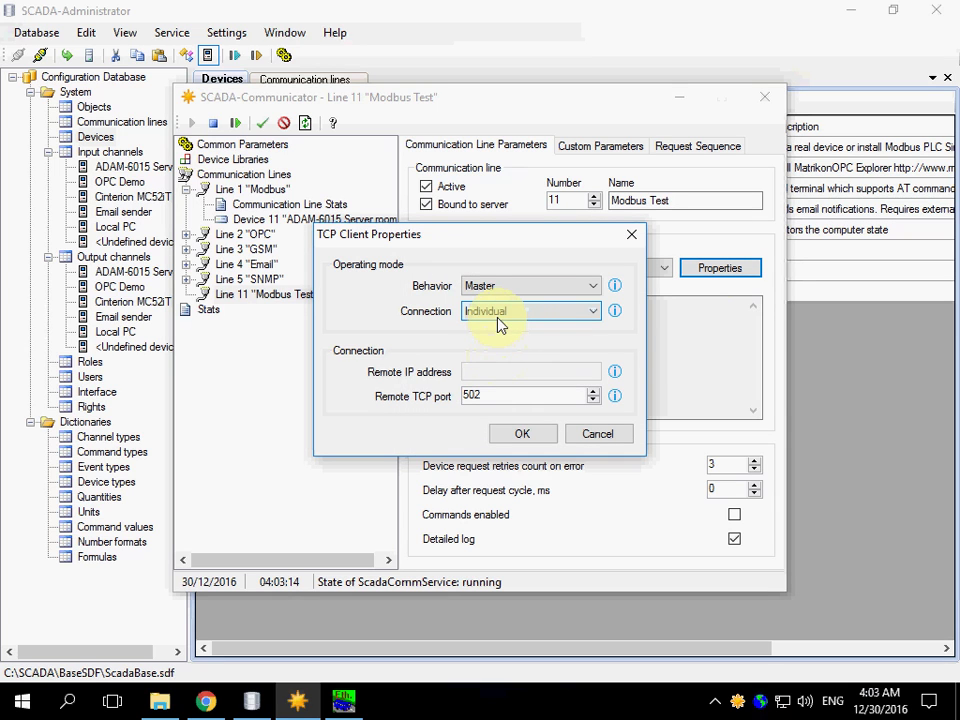
left_click(498, 320)
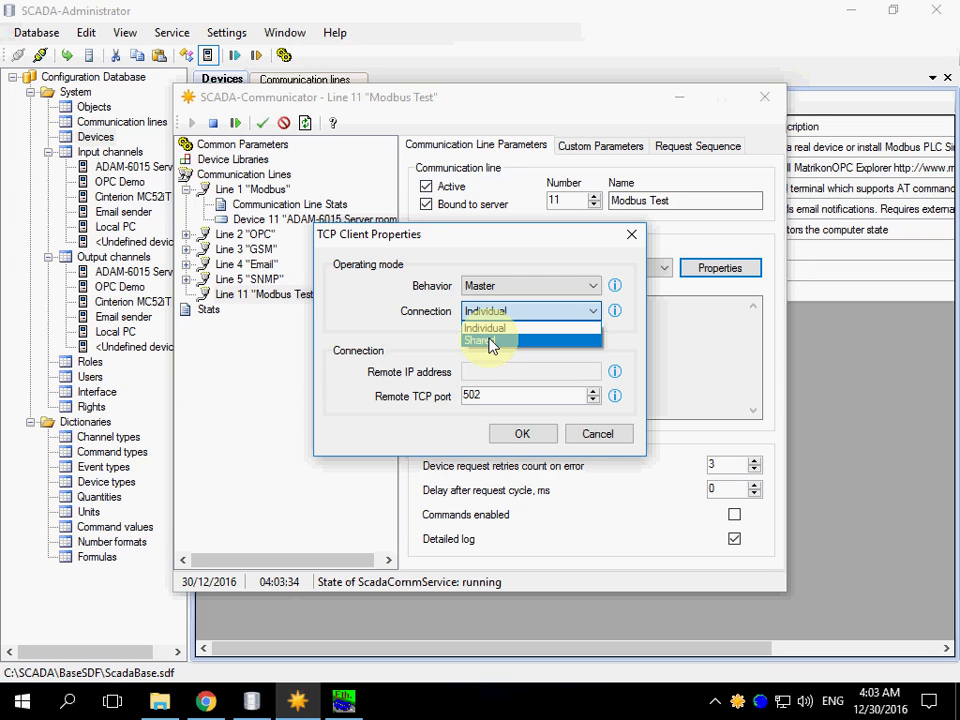
left_click(489, 341)
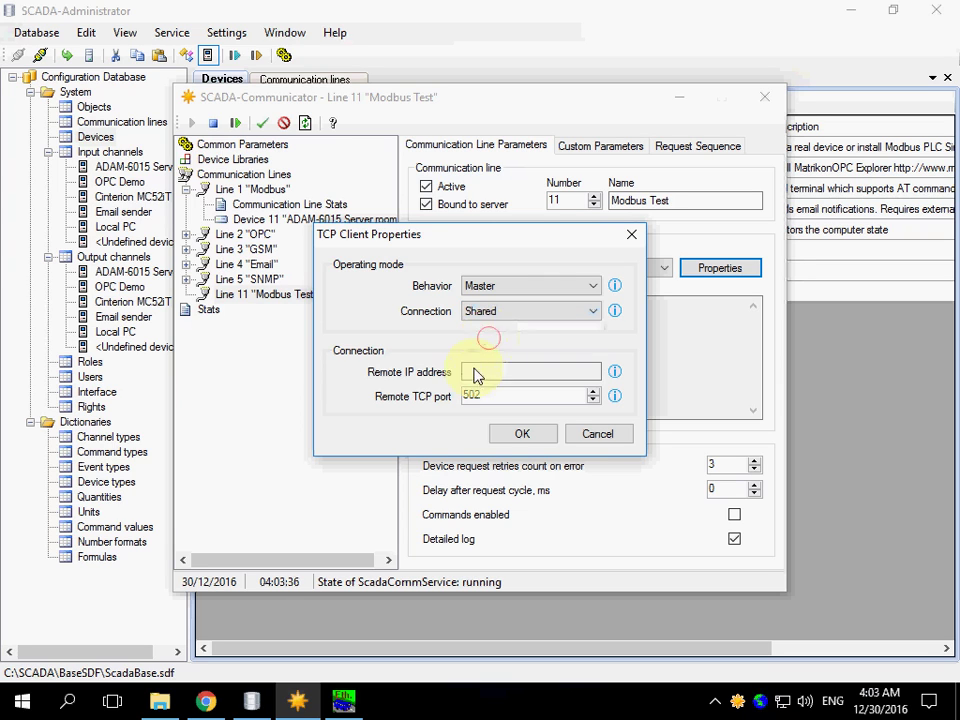
left_click(474, 372)
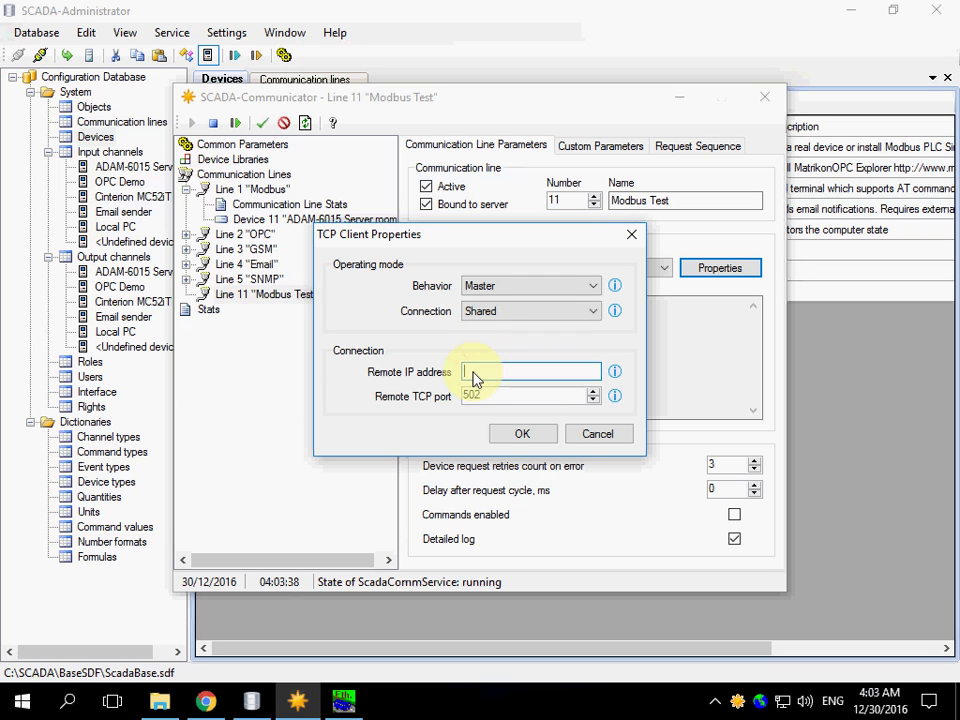
type("127.0.0.1")
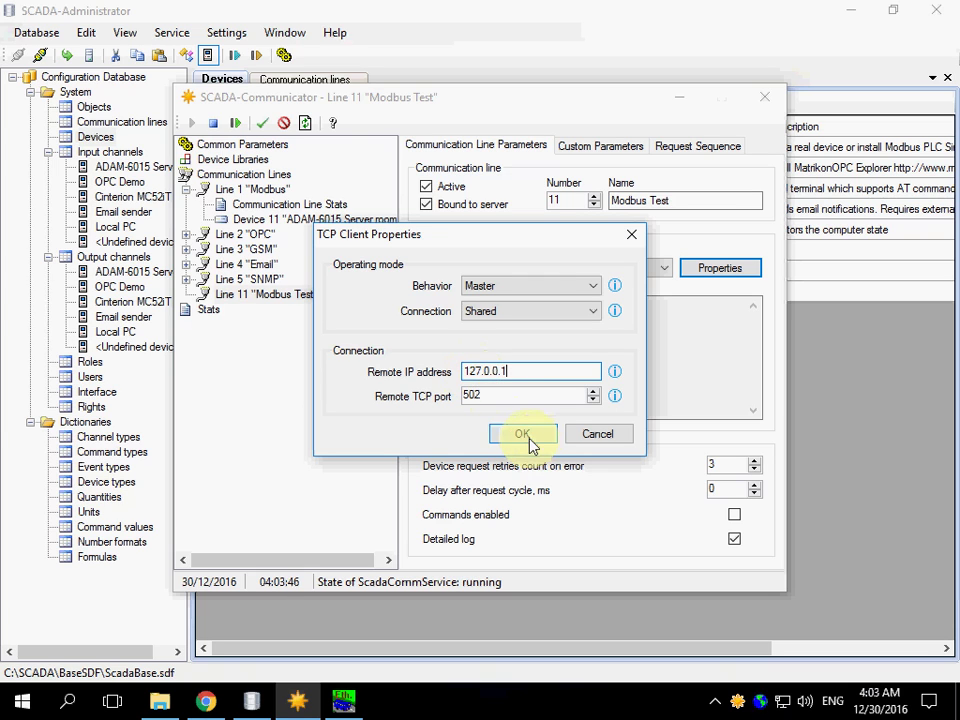
left_click(523, 435)
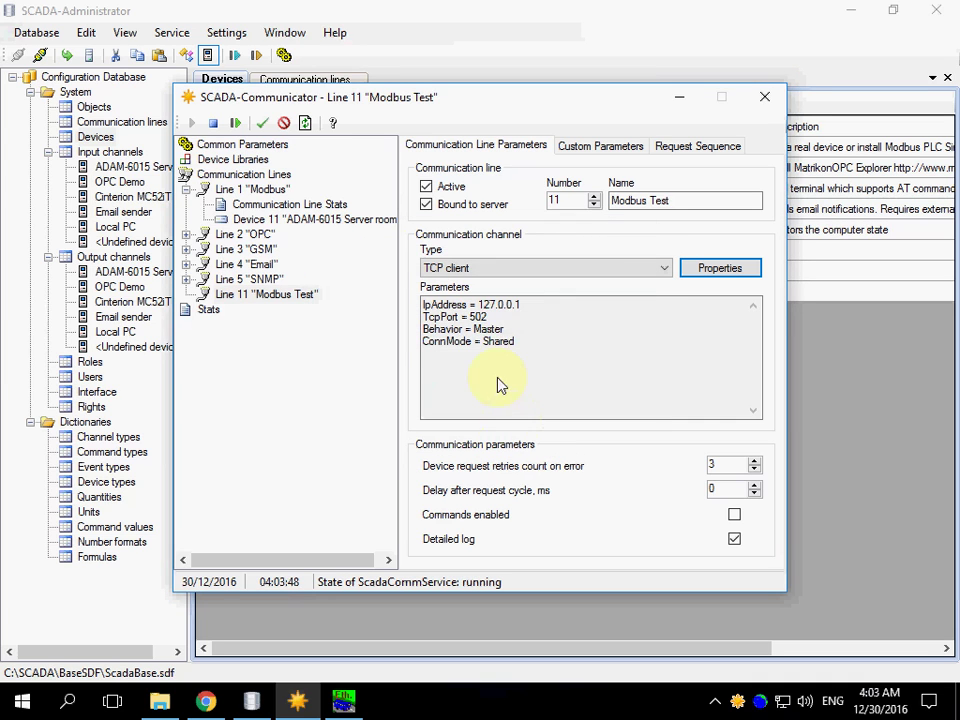
left_click(591, 148)
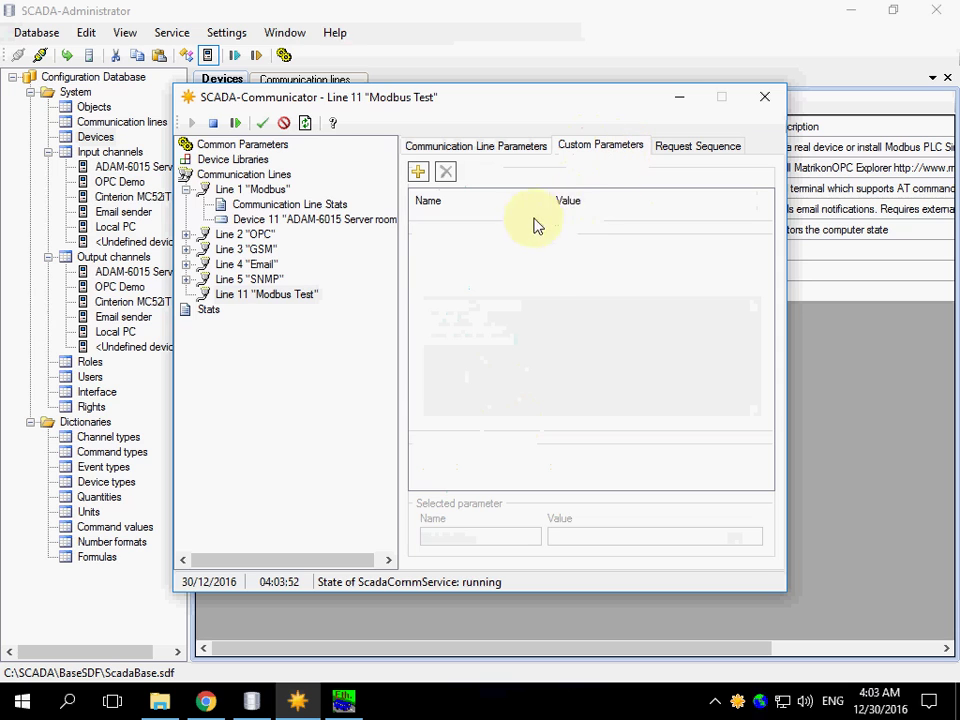
In the request sequence, set device 101's protocol to Modbus TCP
left_click(680, 147)
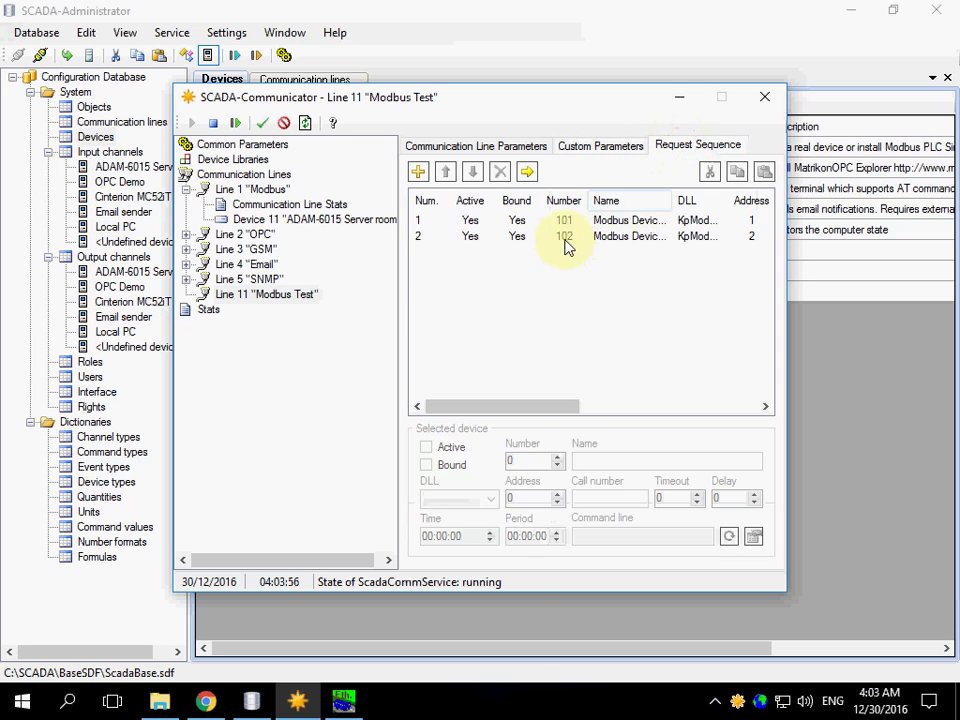
left_click(565, 224)
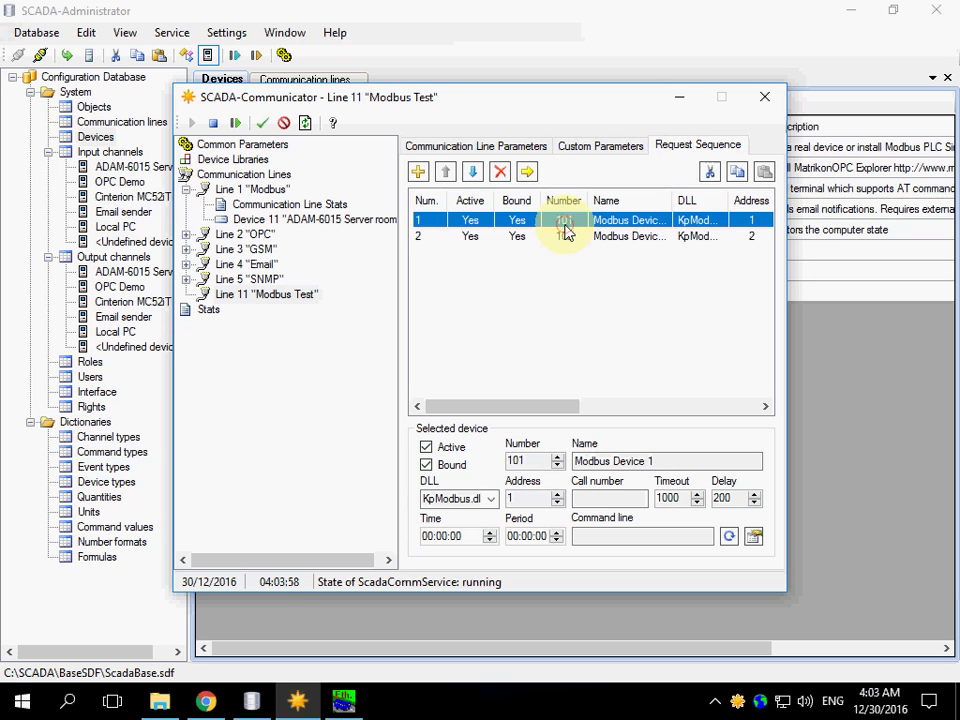
left_click(754, 540)
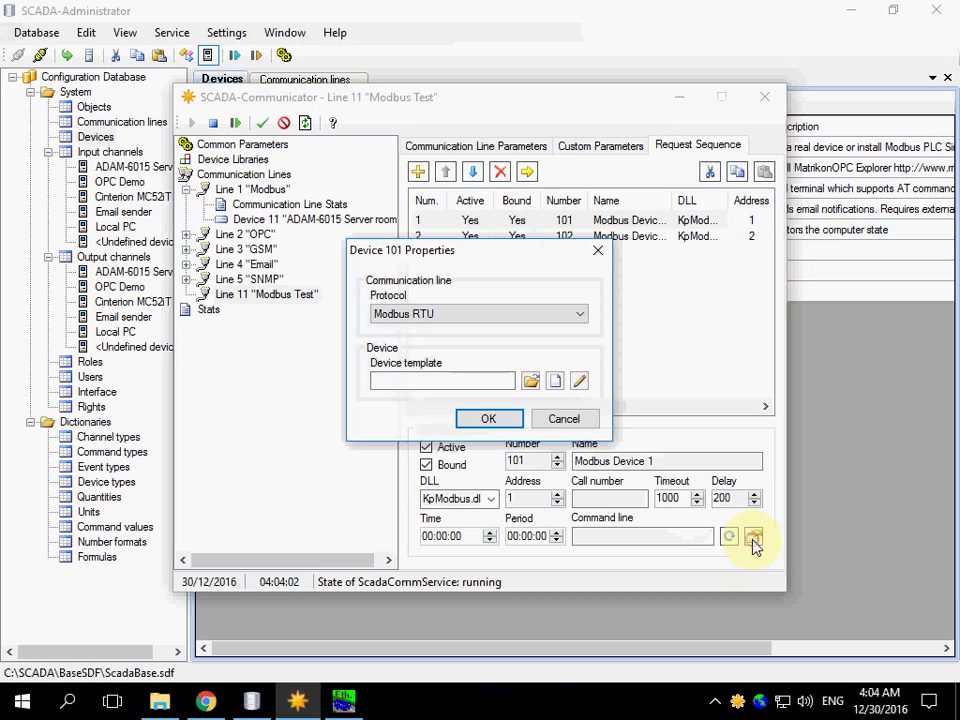
left_click(481, 316)
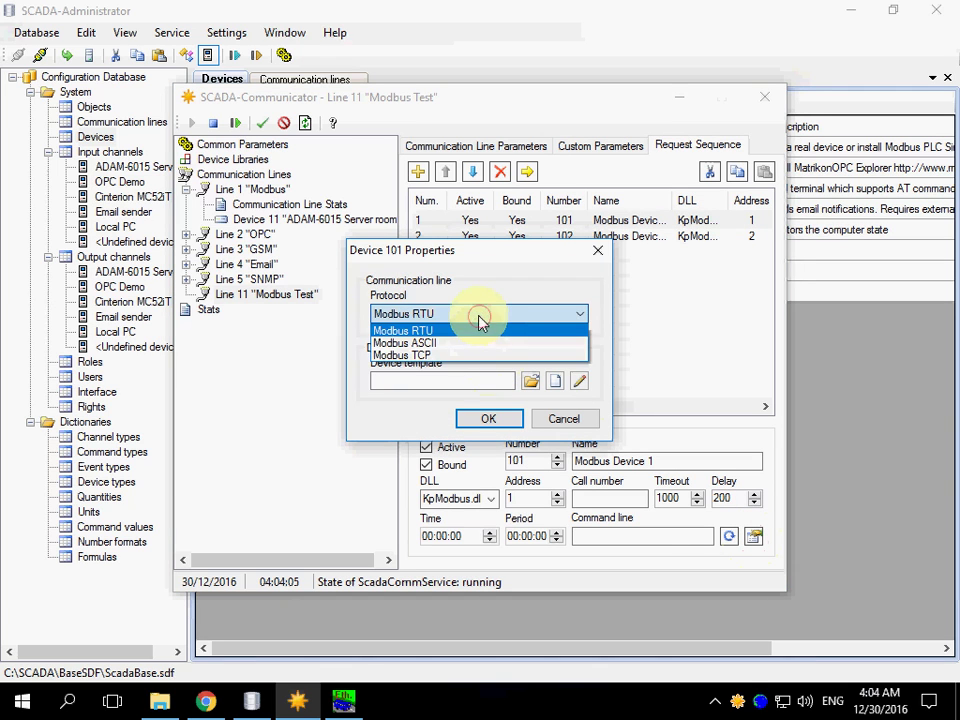
left_click(414, 355)
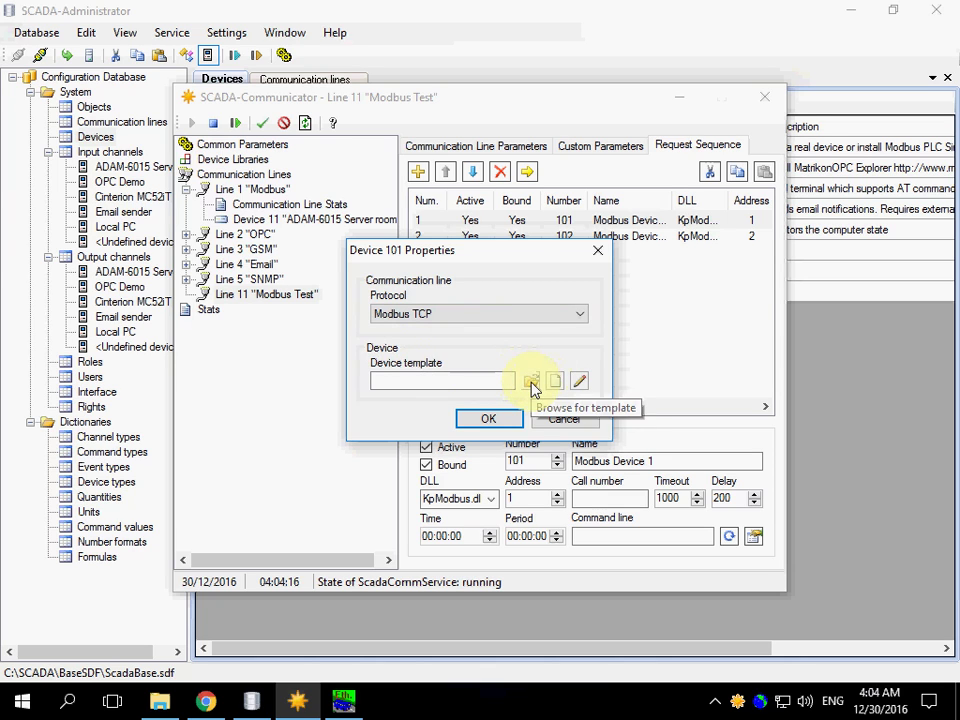
Assign the KpModbus_Adam6015.xml template to device 101 and confirm its properties
left_click(532, 389)
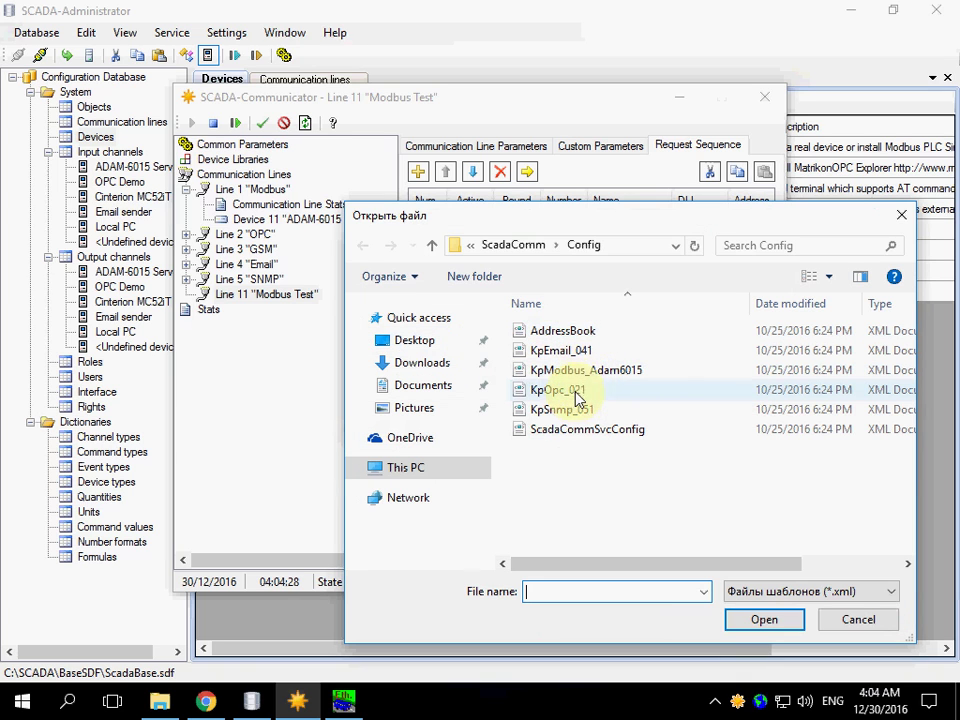
left_click(580, 376)
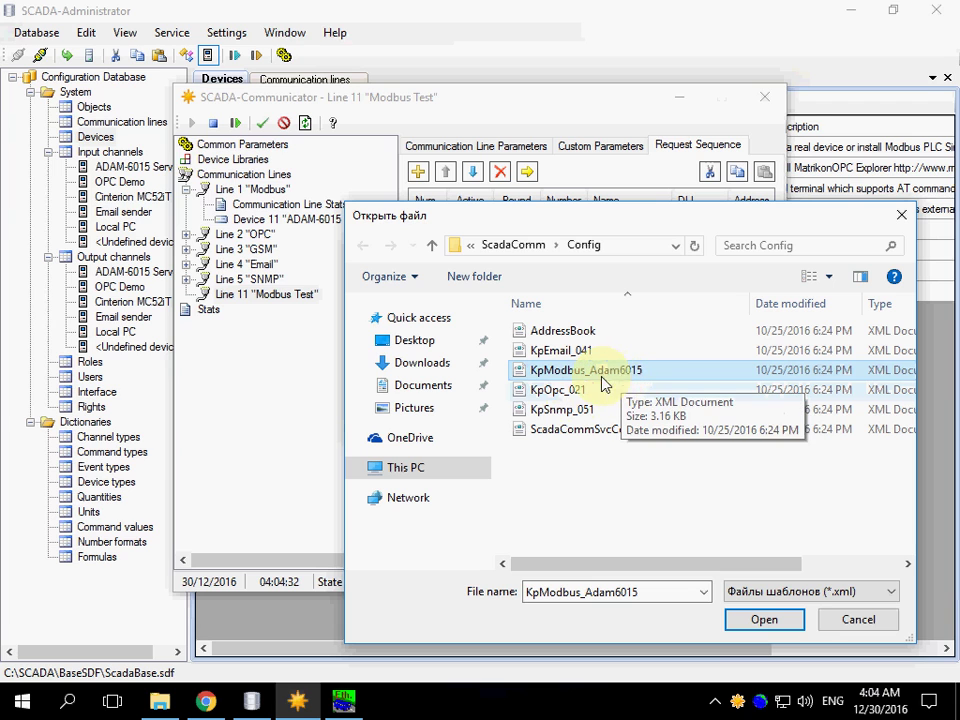
left_click(765, 619)
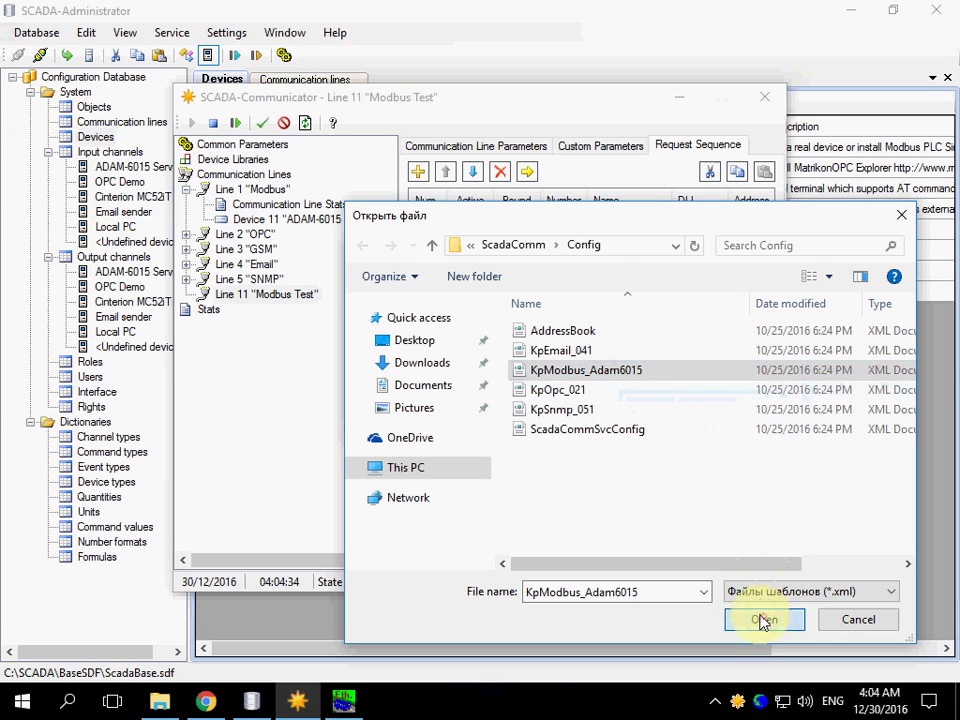
left_click(495, 424)
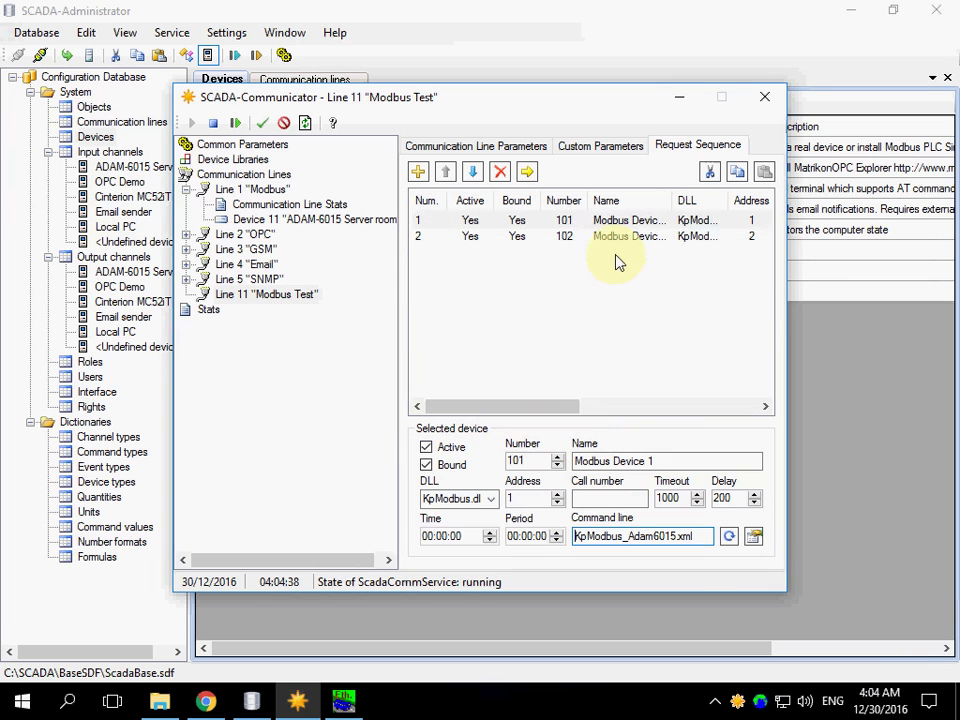
left_click(613, 238)
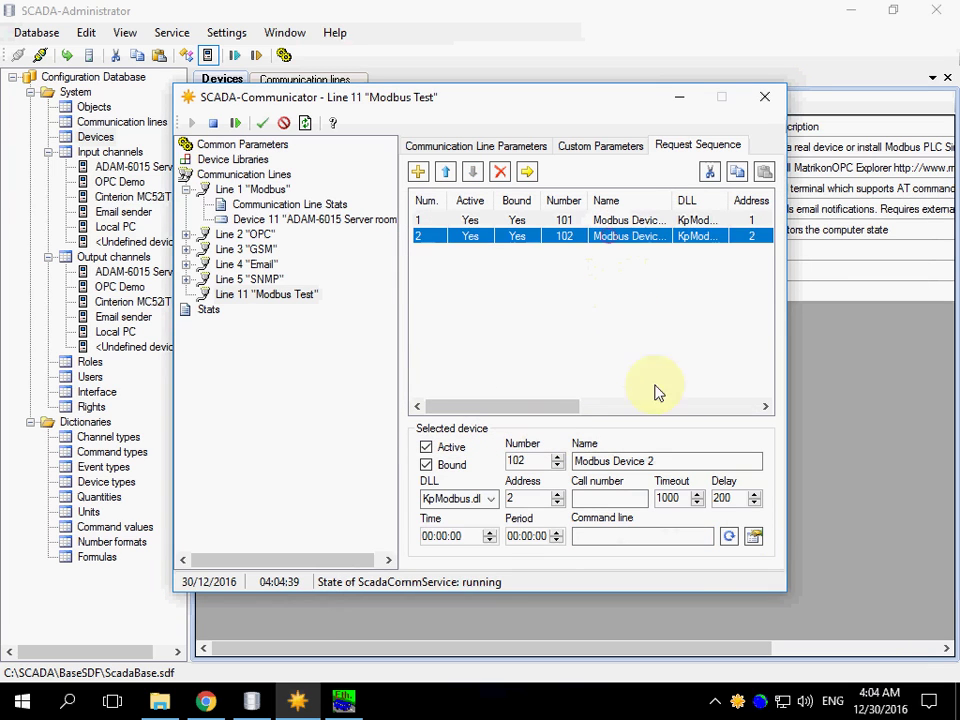
Create a new template for device 102 with element group 'Group 1' reading Holding Registers (4X)
left_click(753, 537)
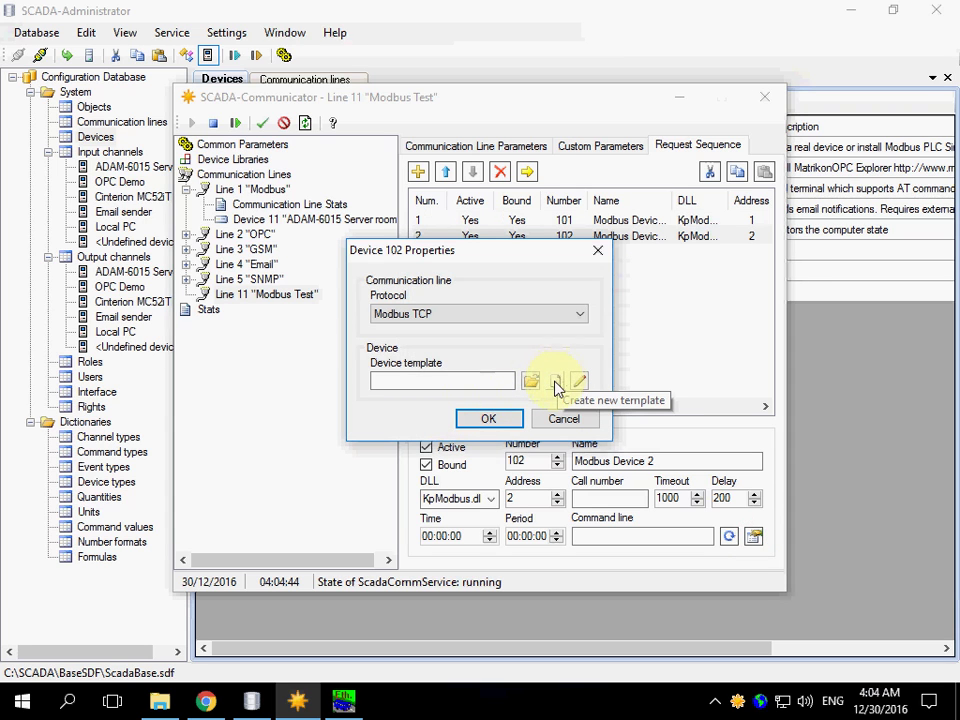
left_click(556, 383)
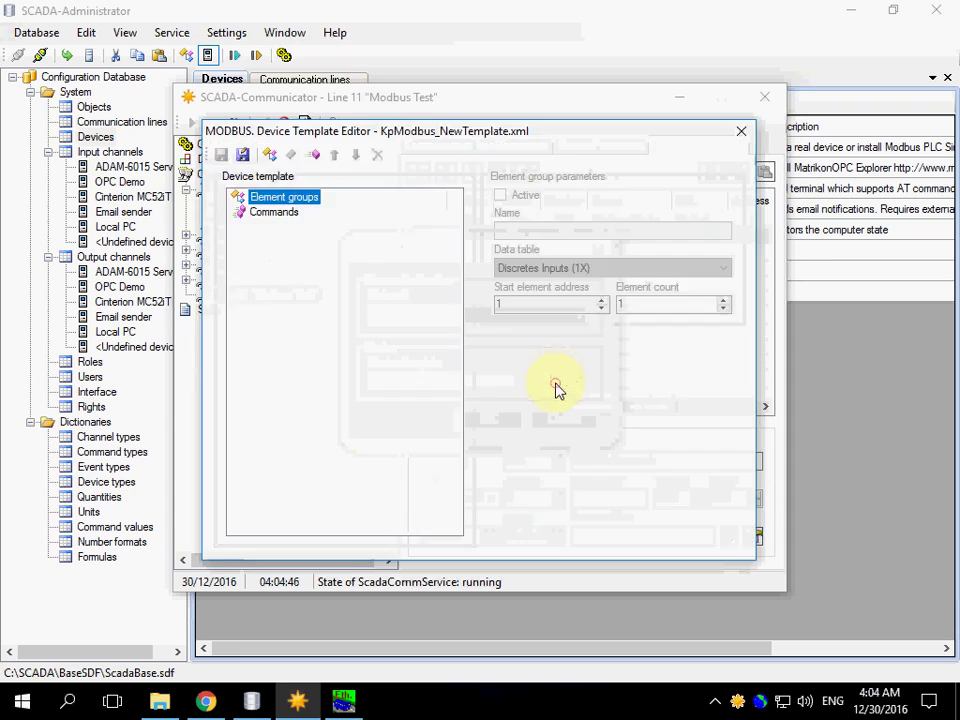
left_click(269, 154)
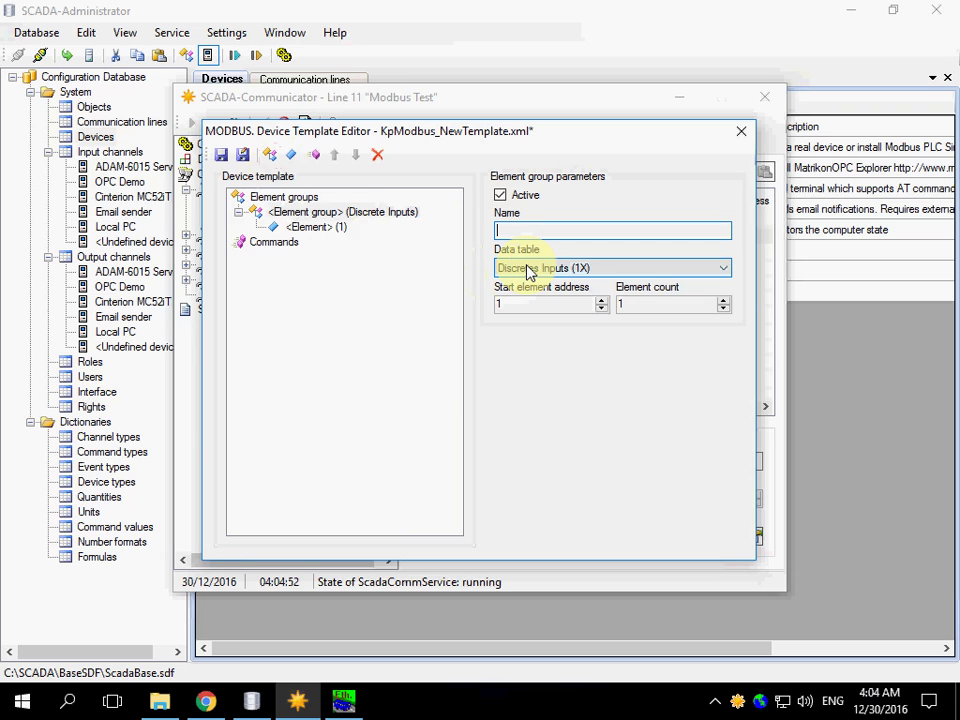
type("Group 1")
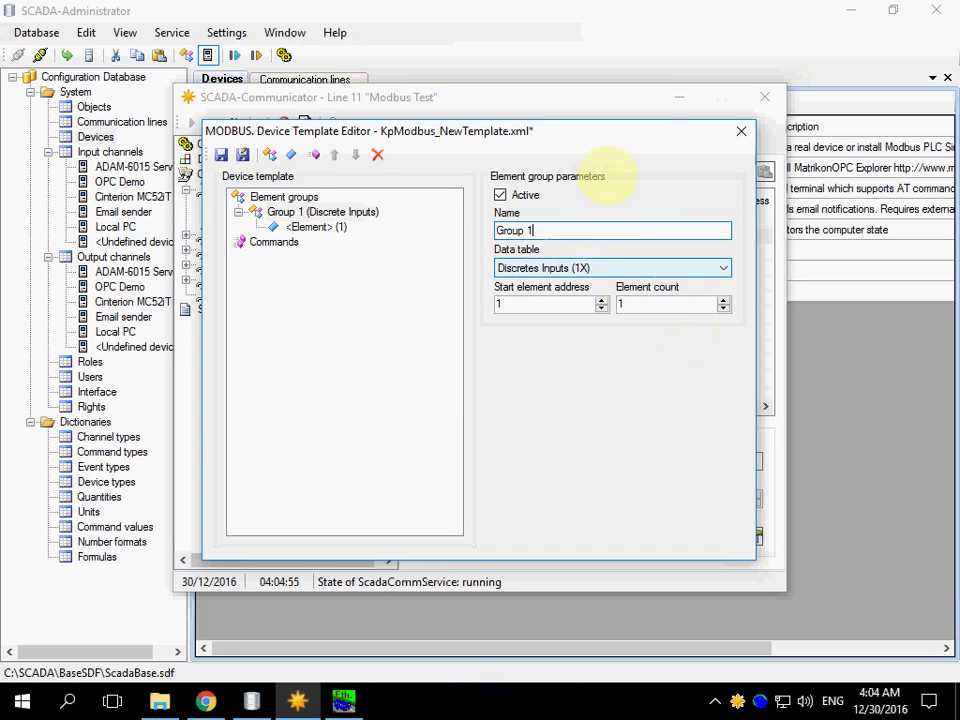
left_click(563, 280)
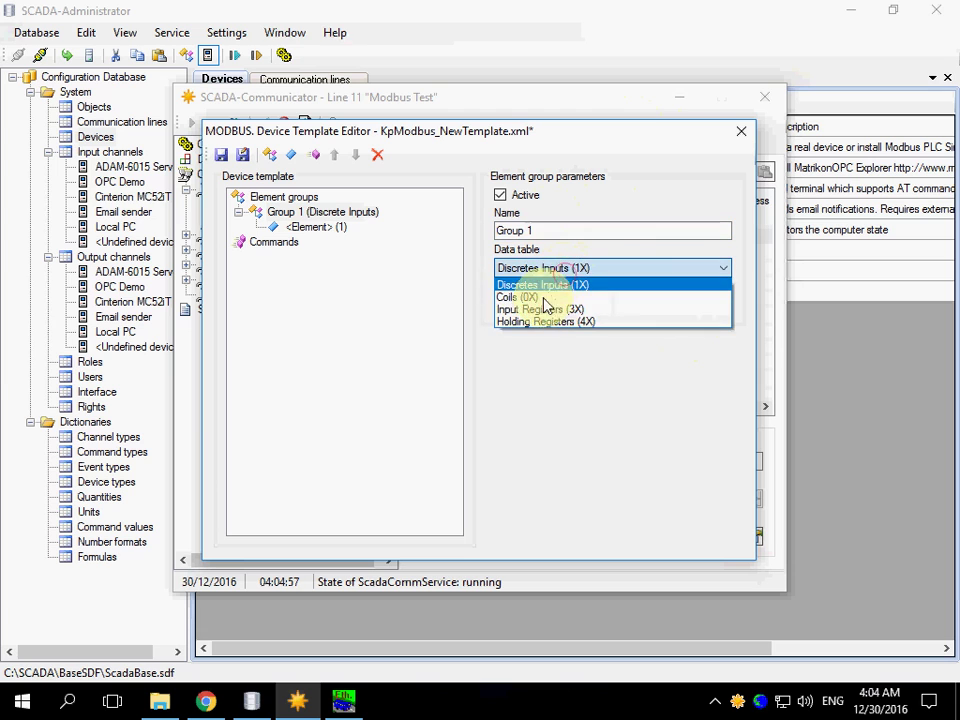
left_click(528, 322)
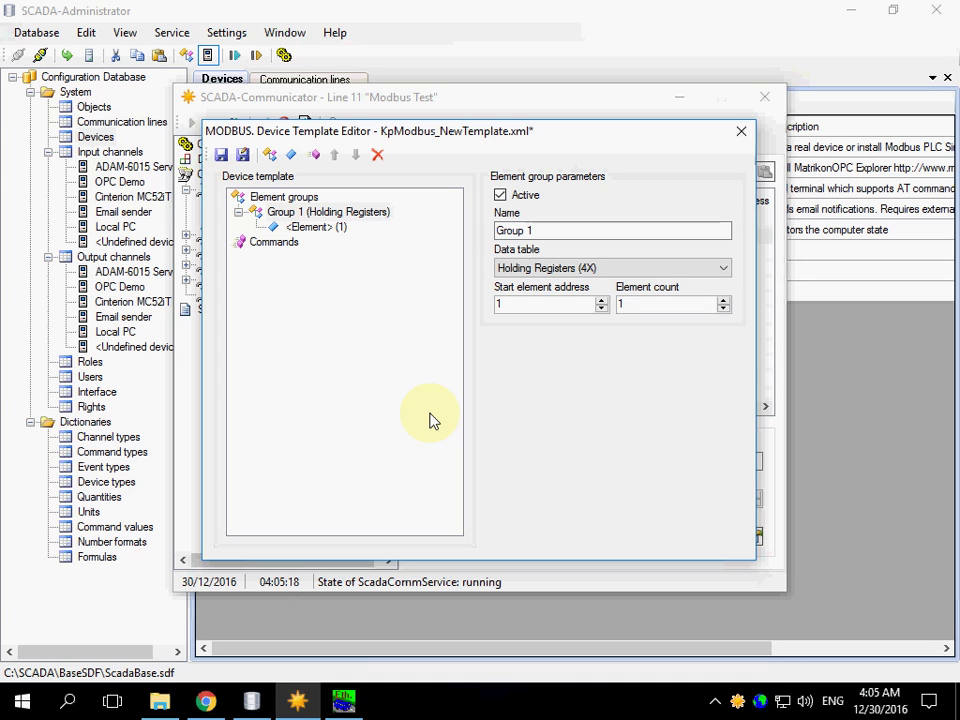
left_click(517, 304)
Rename the element to 'Elem 1', save the template as KpModbus_NewTemplate.xml, and close the editor
left_click(313, 228)
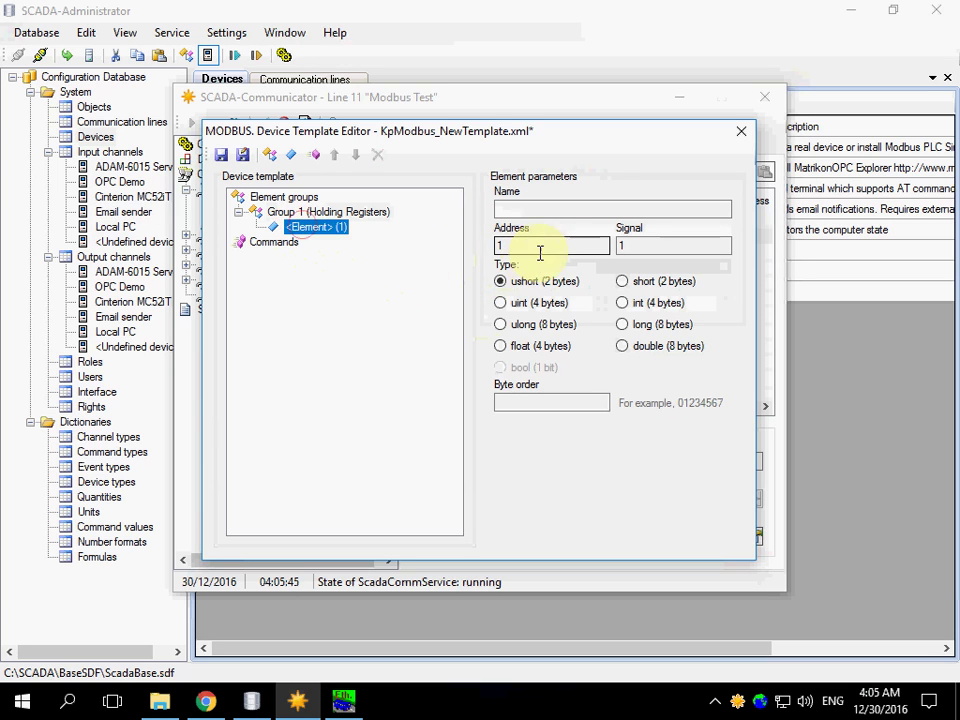
left_click(548, 210)
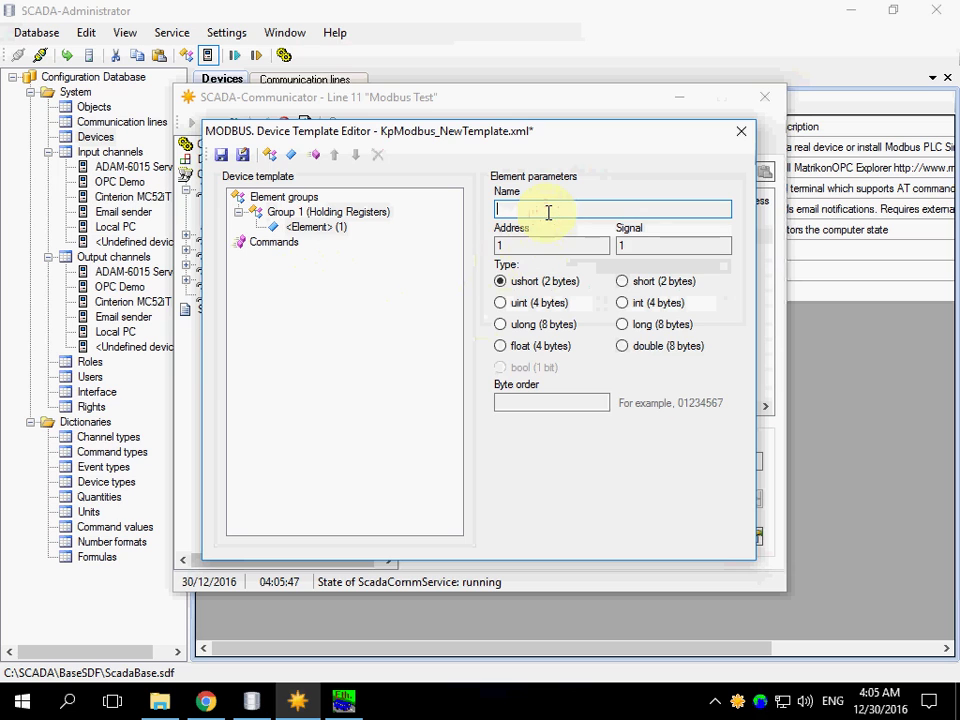
type("Elem 1")
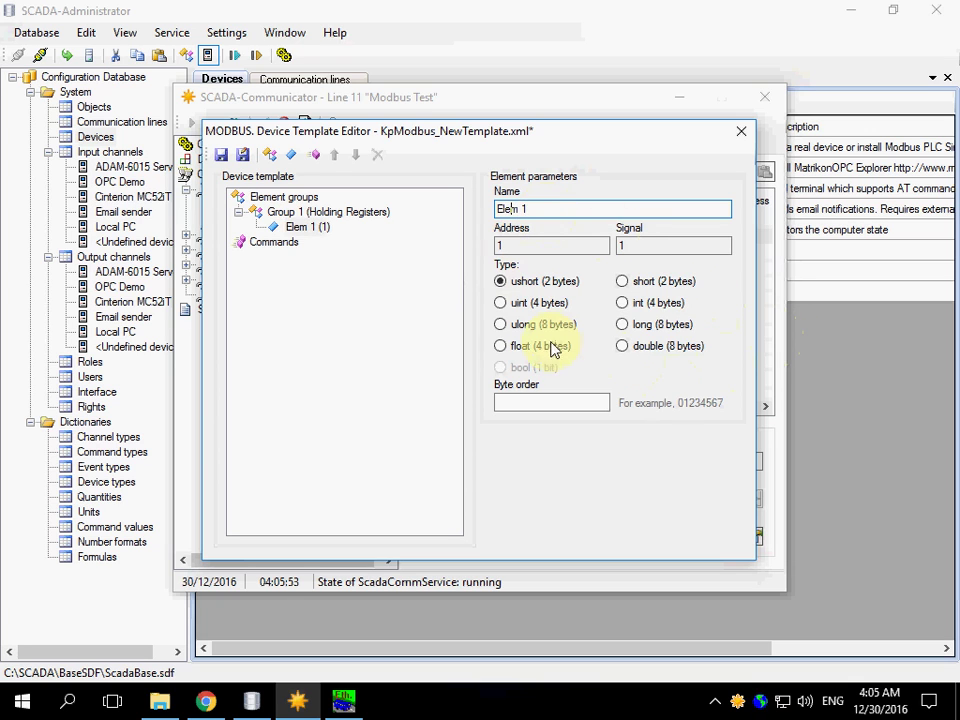
left_click(220, 155)
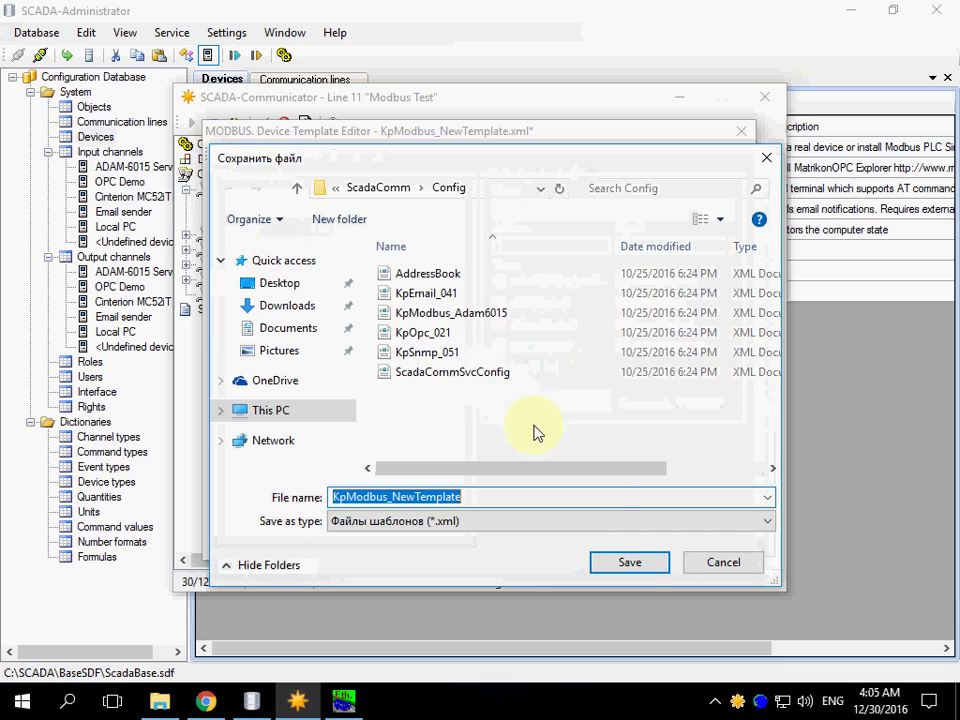
left_click(634, 566)
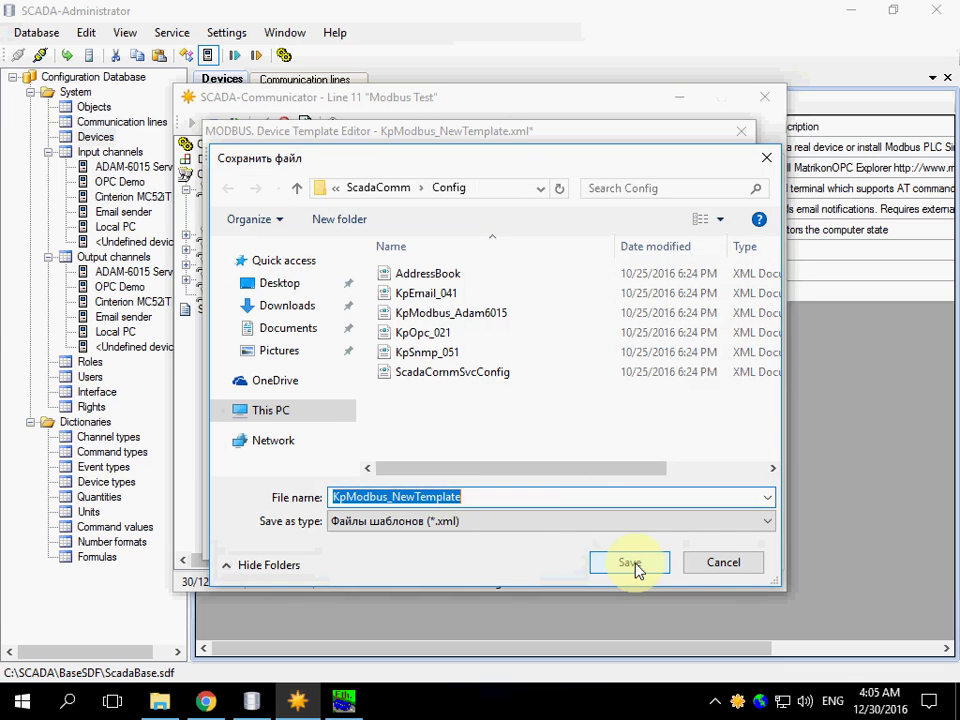
left_click(742, 134)
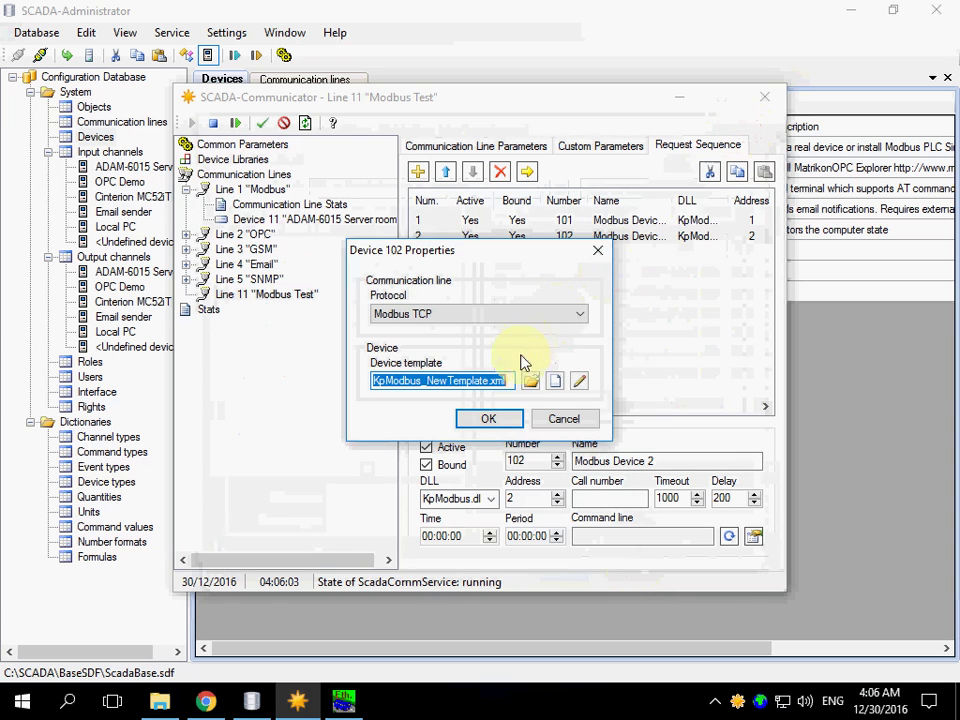
Apply Device 102's template setting and confirm the line's TransMode custom parameter is TCP
left_click(483, 420)
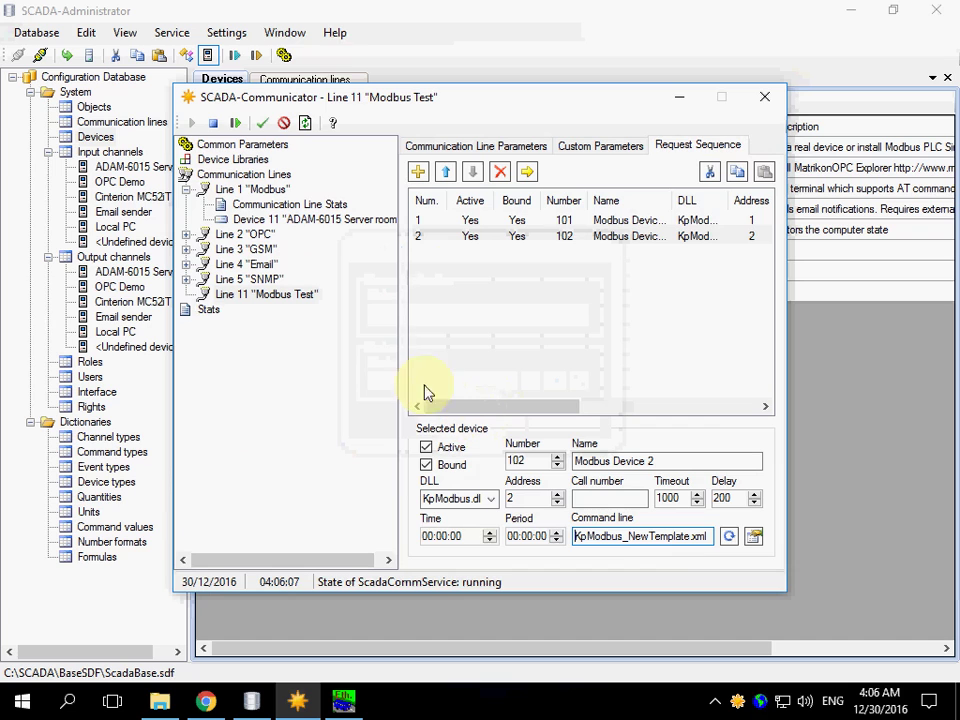
left_click(262, 124)
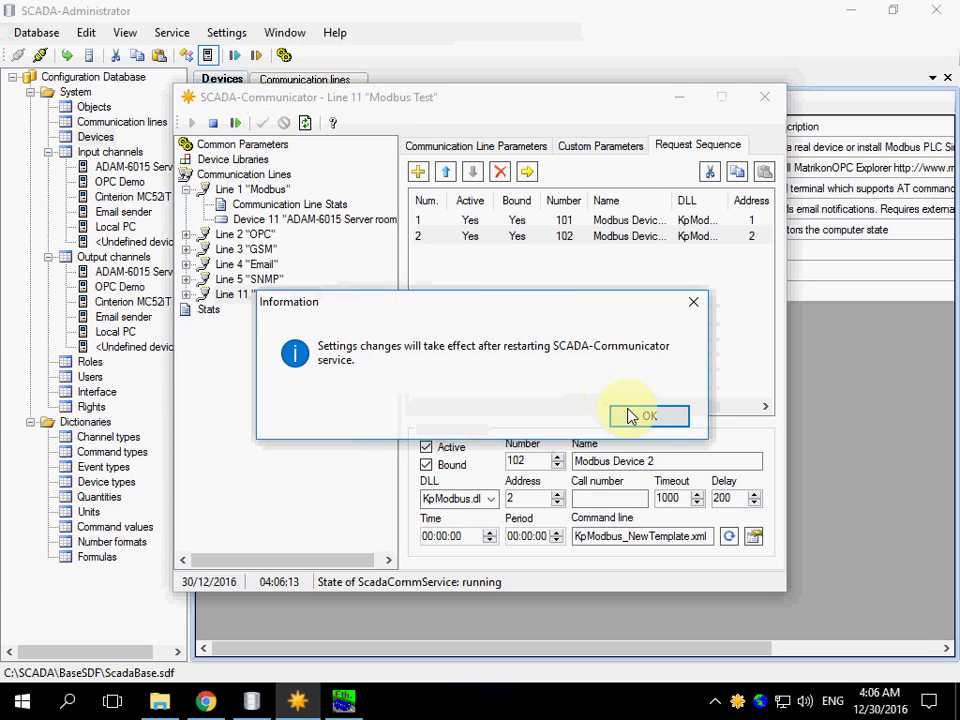
left_click(632, 416)
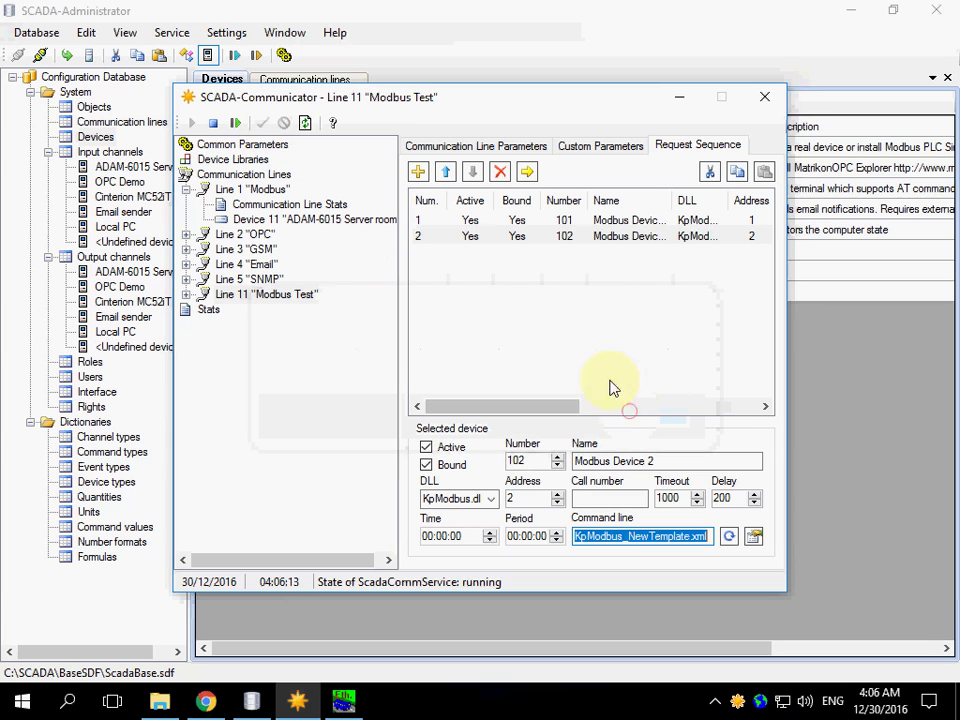
left_click(596, 150)
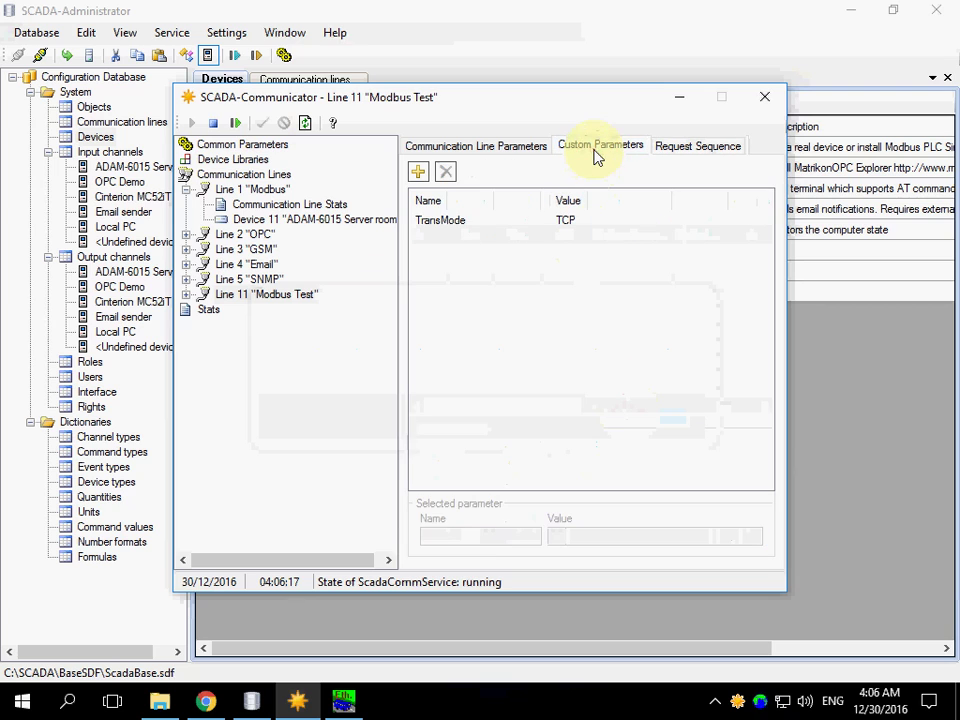
left_click(462, 222)
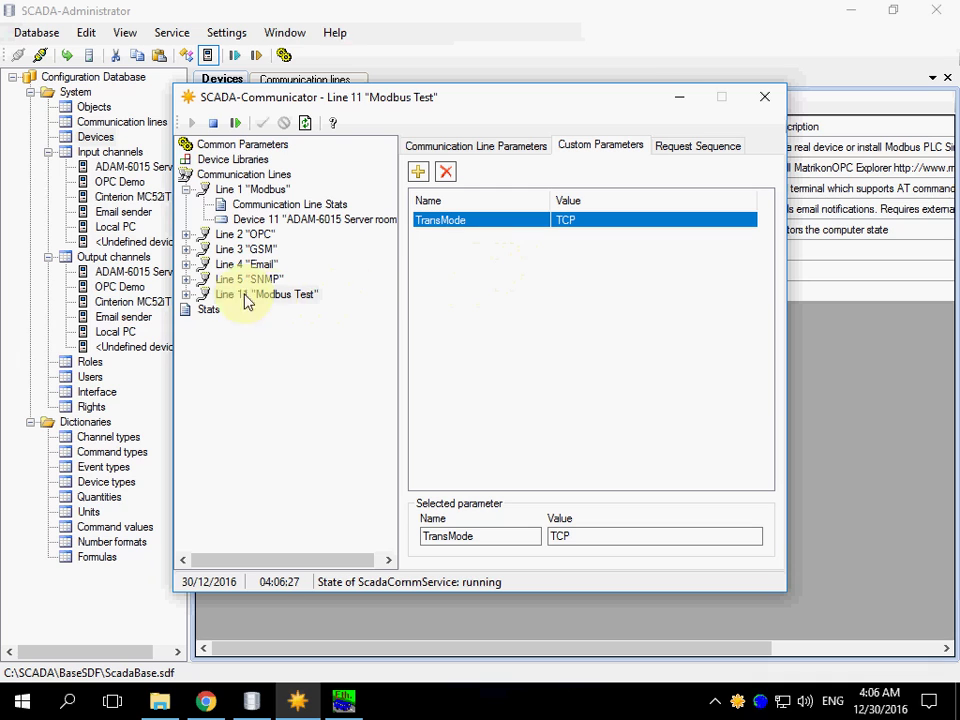
Start the Line 11 'Modbus Test' communication line
left_click(190, 296)
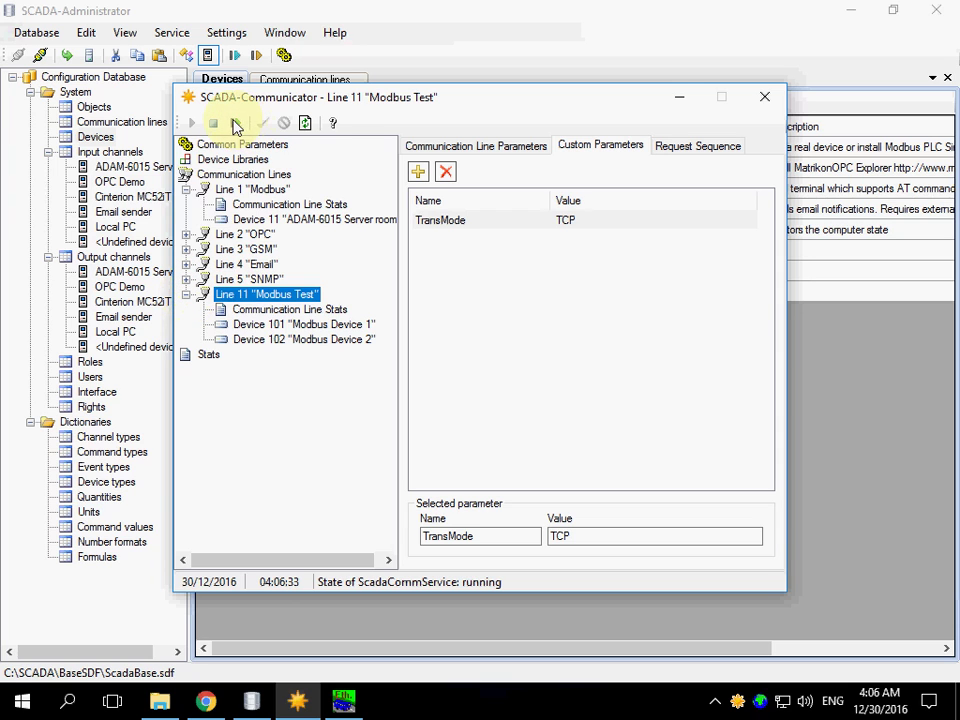
right_click(240, 298)
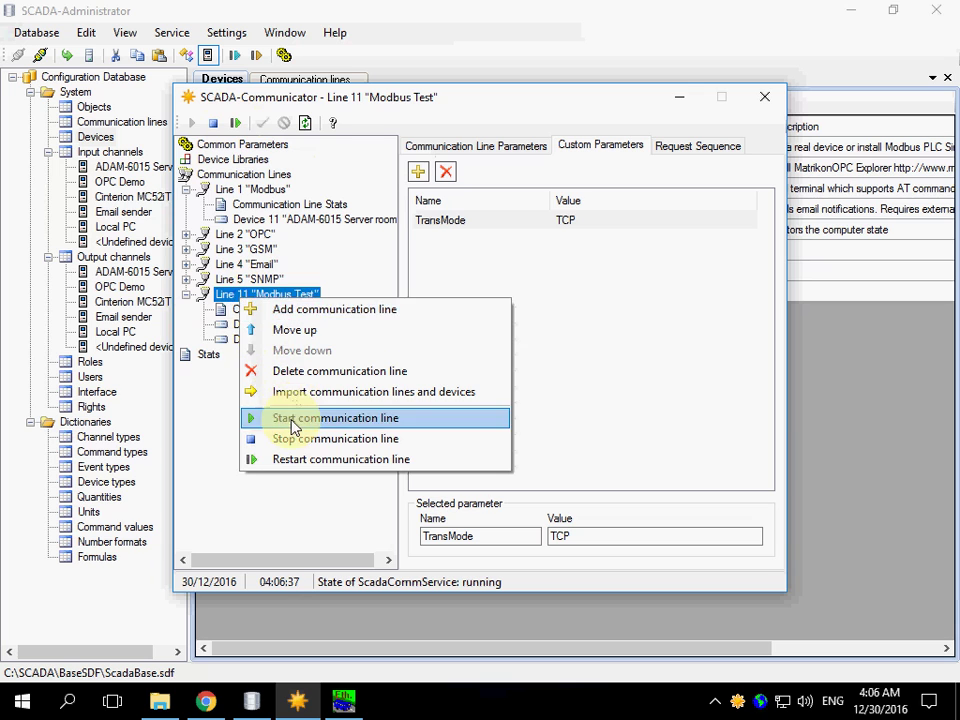
left_click(294, 420)
Check the Modbus Test line's stats and log, then view Modbus Device 1's tag data
left_click(565, 416)
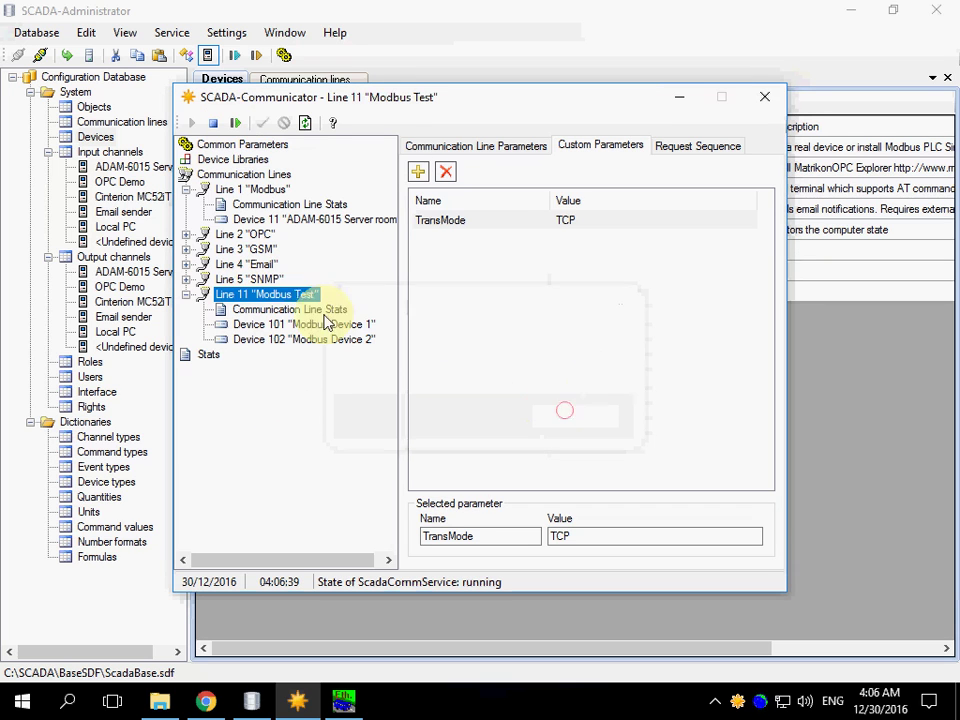
left_click(290, 310)
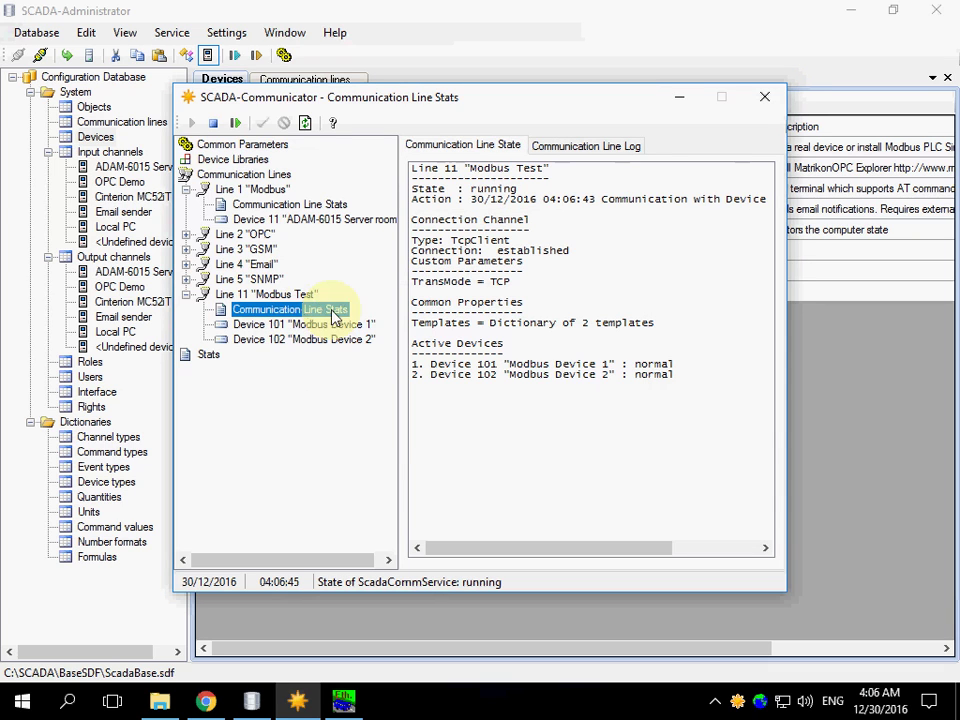
left_click(512, 367)
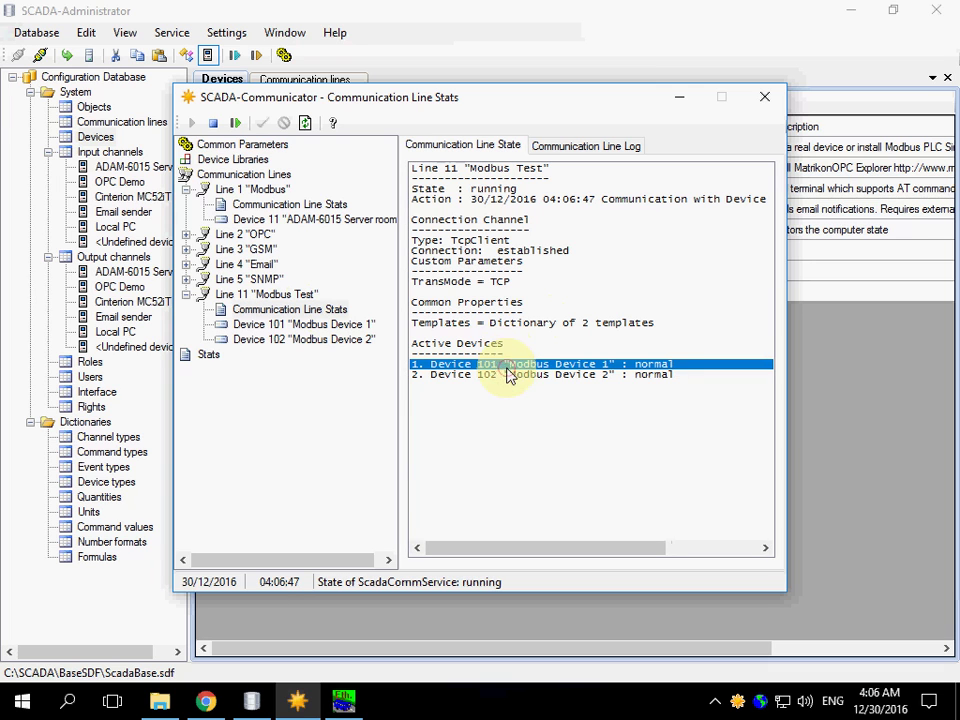
left_click(556, 146)
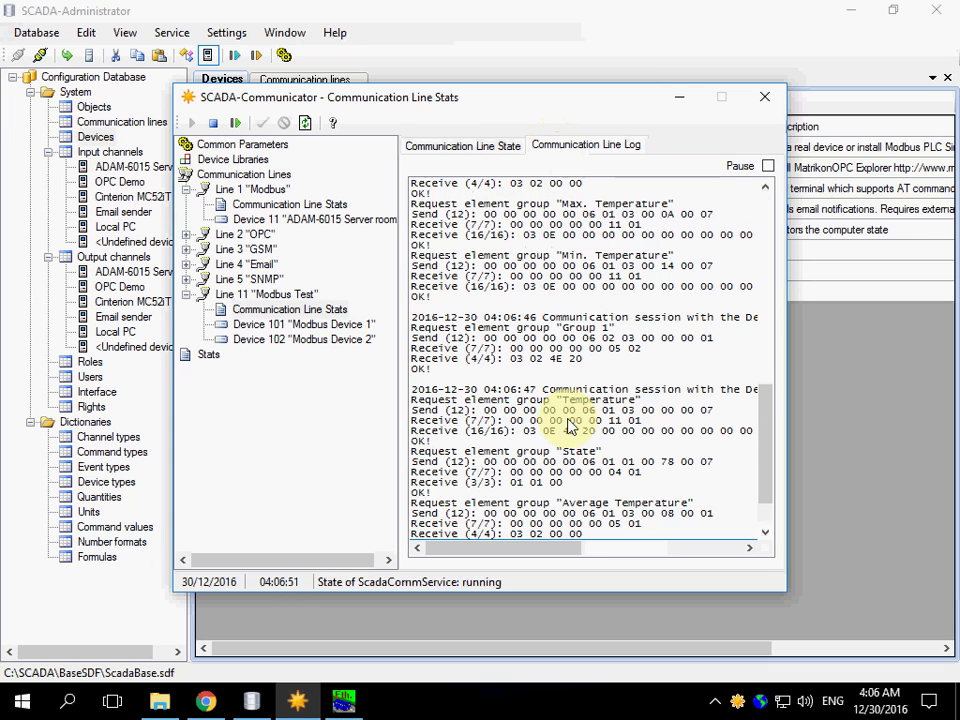
left_click(293, 325)
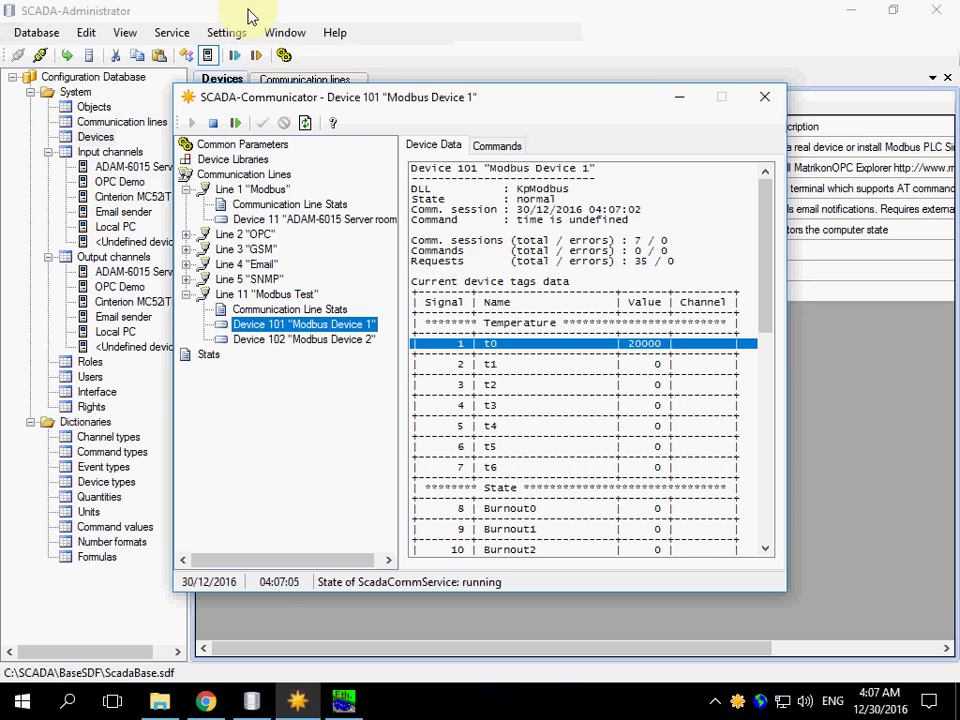
Switch to SCADA-Administrator, then bring SCADA-Communicator back showing Device 101's live data
left_click(249, 15)
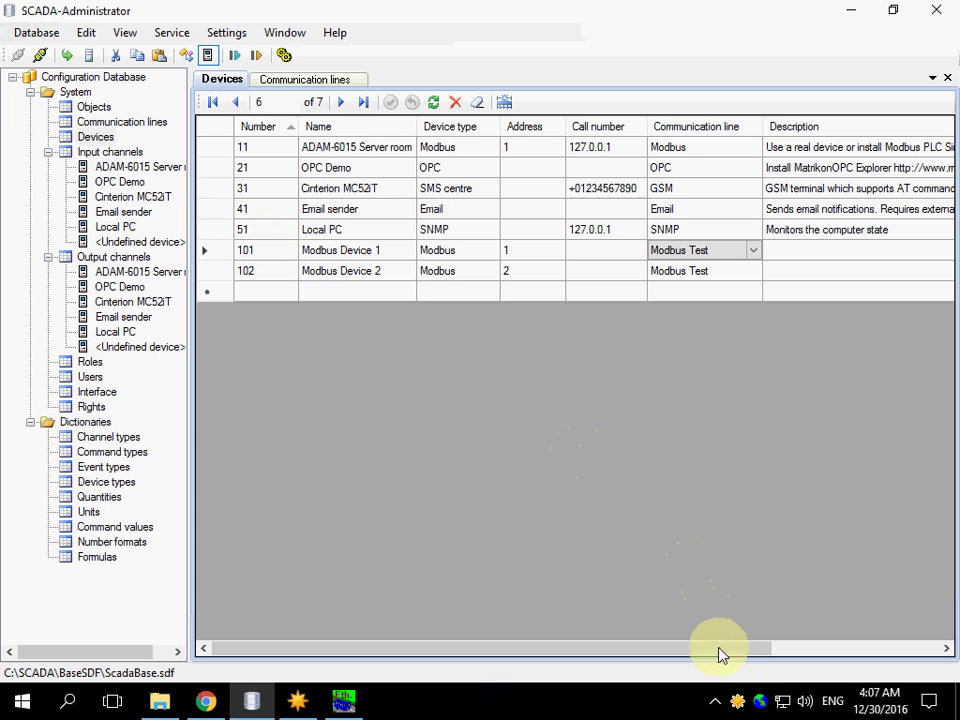
double_click(738, 701)
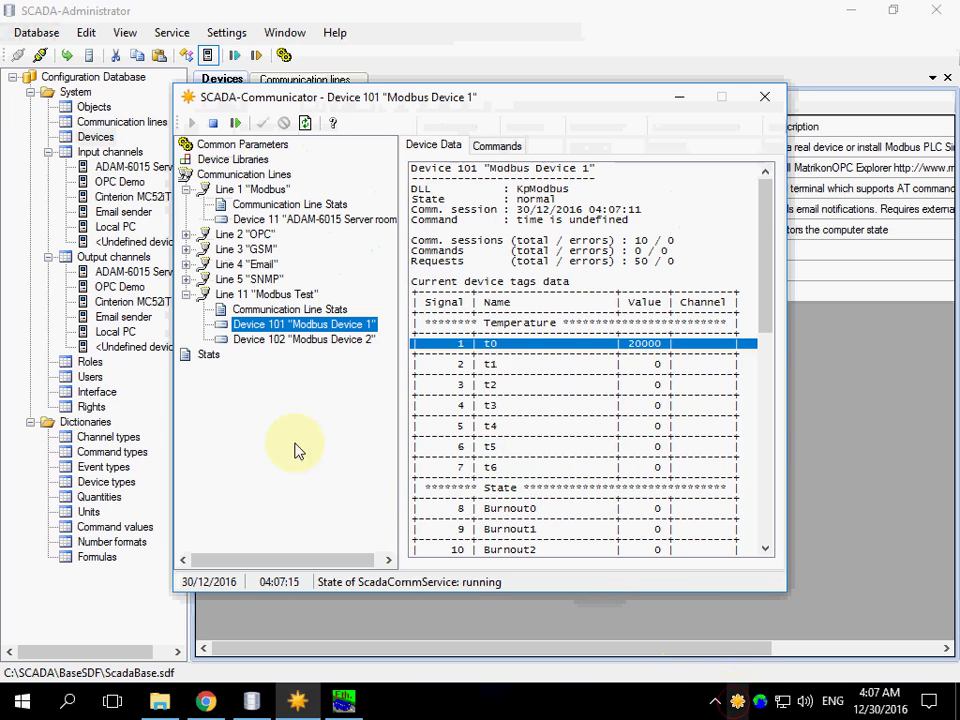